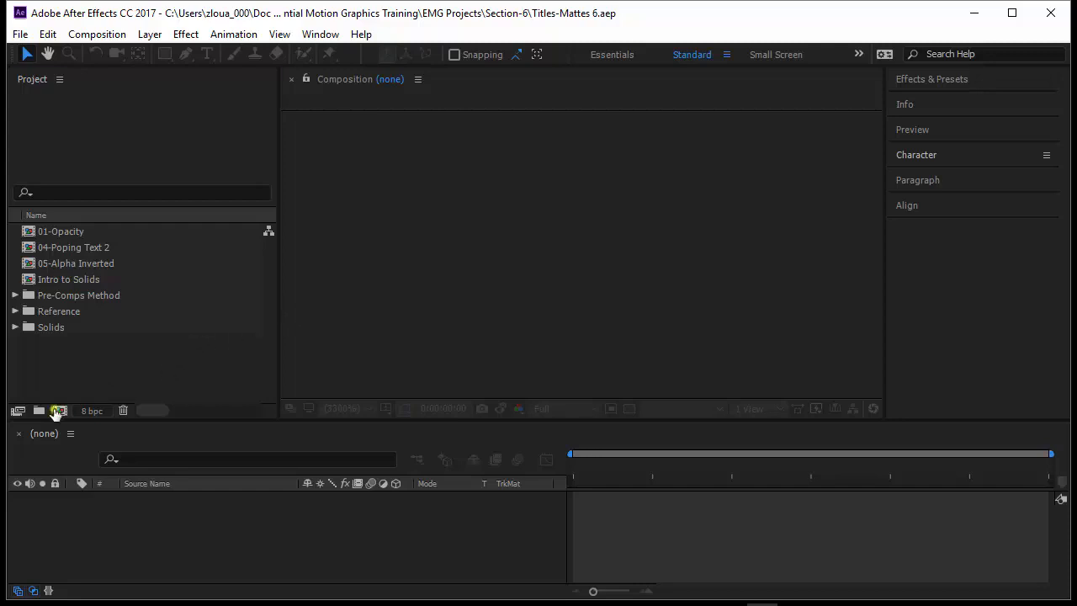
- Create Comp 1 as HDV/HDTV 720 25, 1280×720, 7 seconds long, with a green background
left_click(60, 411)
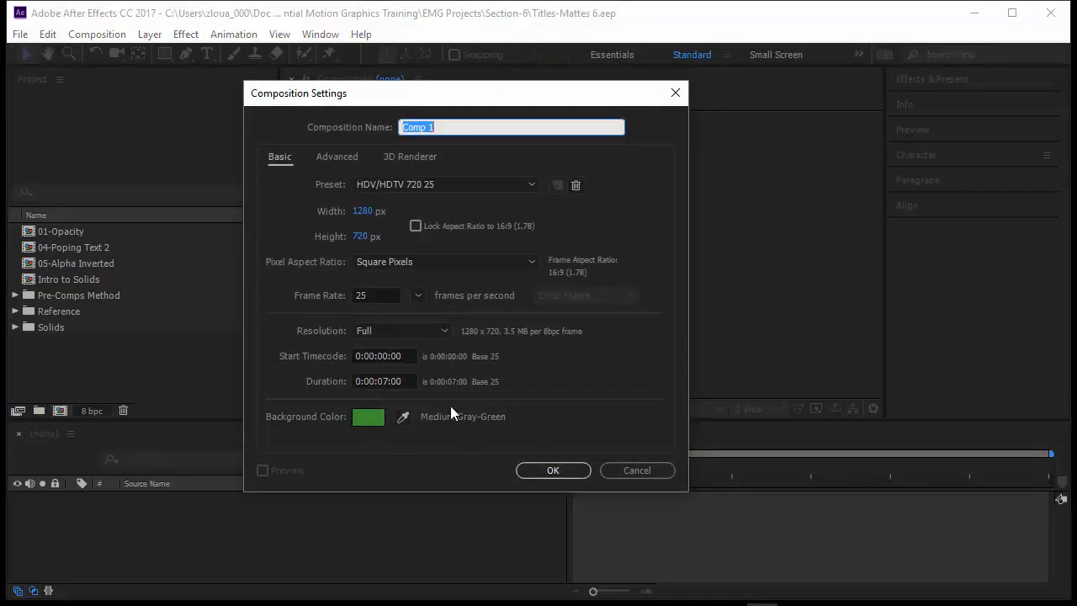
left_click(556, 469)
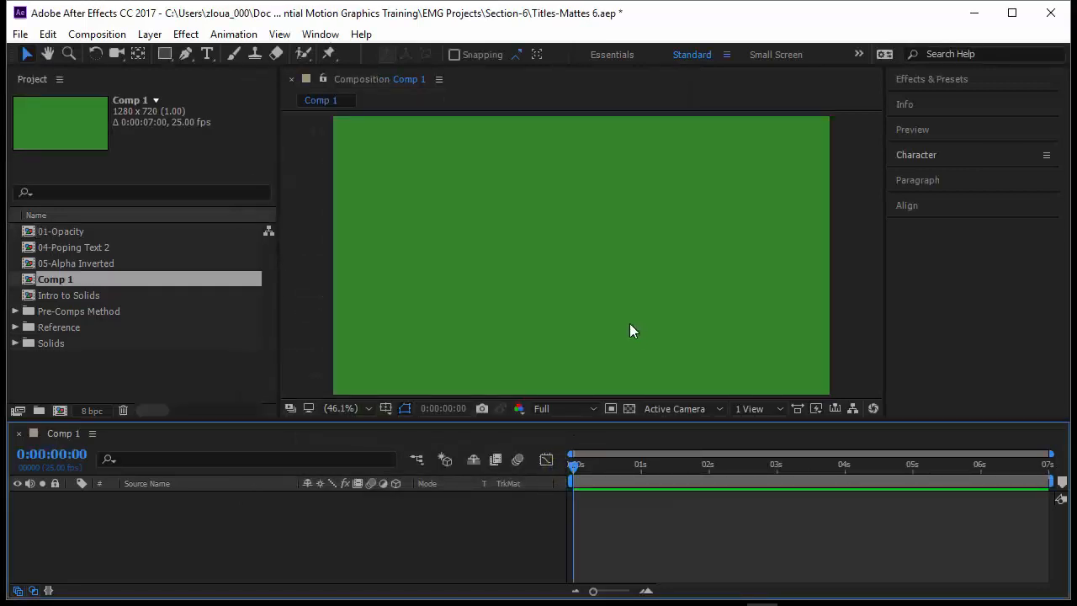
left_click(206, 53)
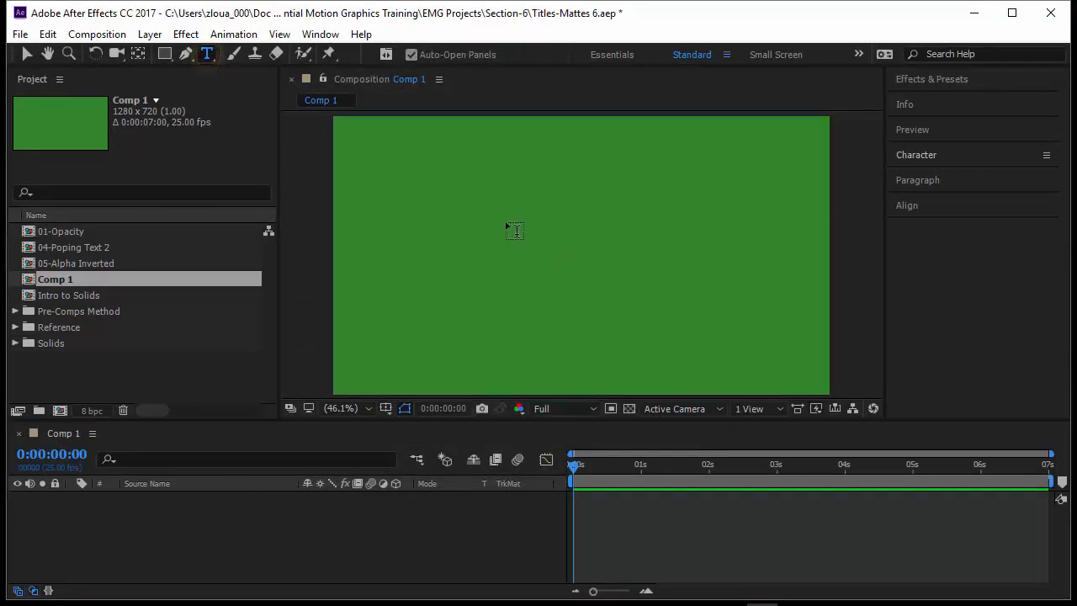
- Add a centre-aligned text layer reading PHOTOGRAPHY near the top of the comp
left_click(475, 207)
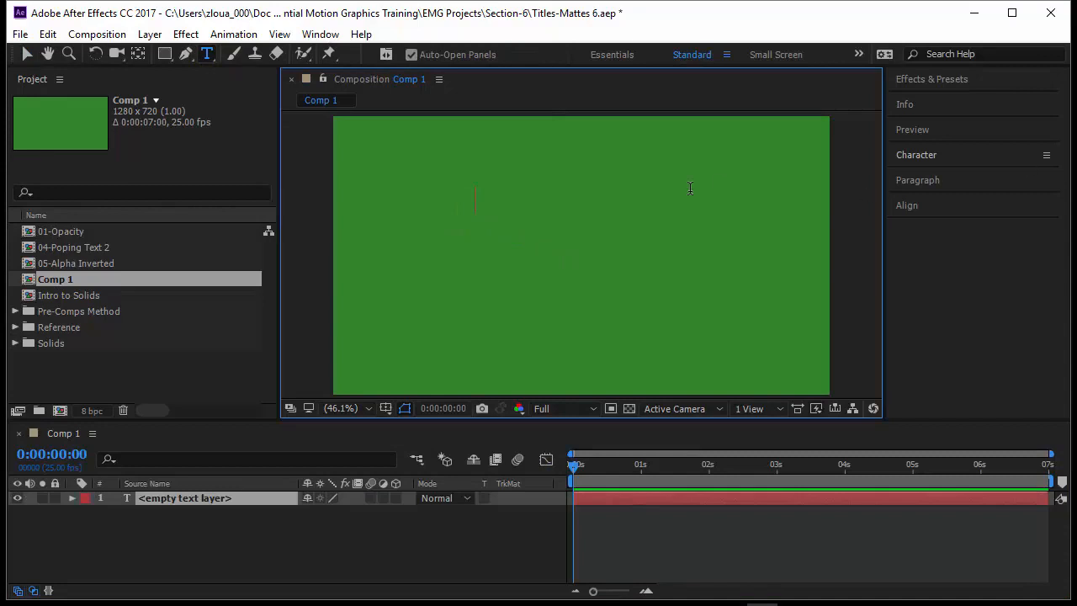
left_click(942, 180)
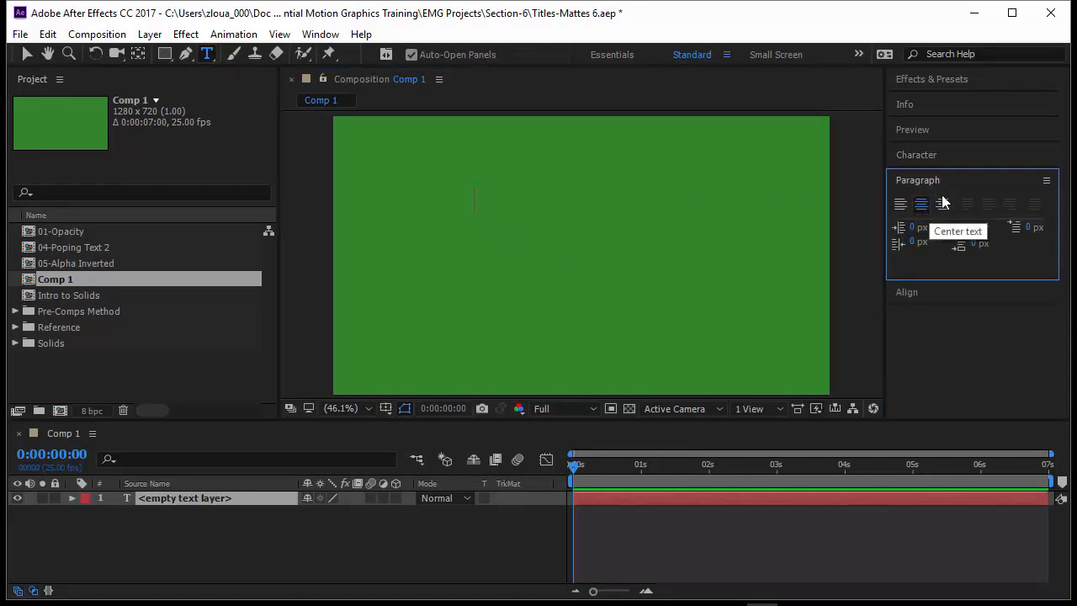
left_click(358, 604)
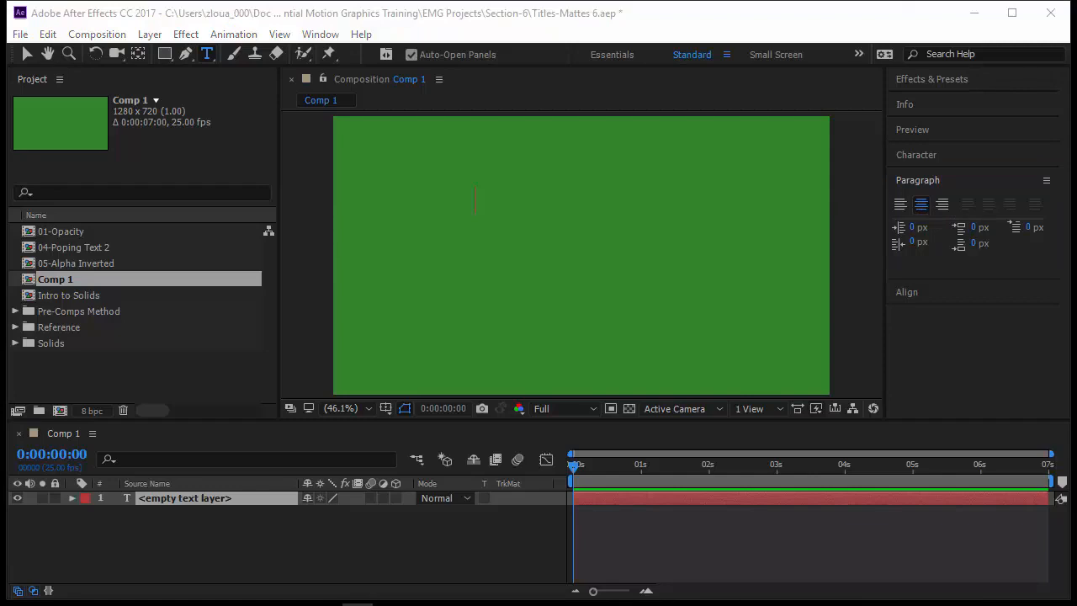
left_click(477, 207)
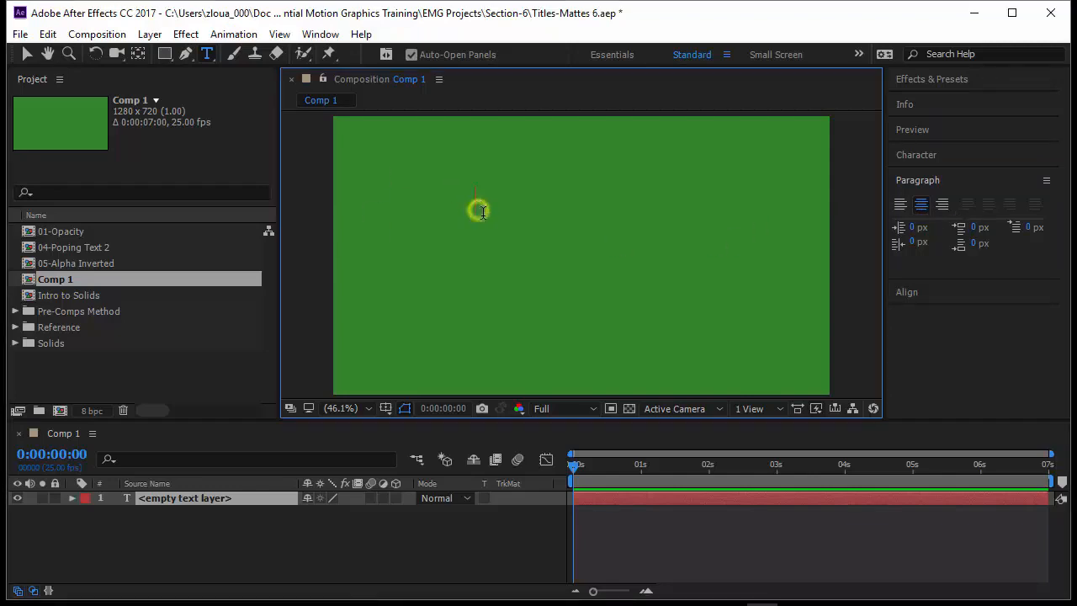
type("Photography")
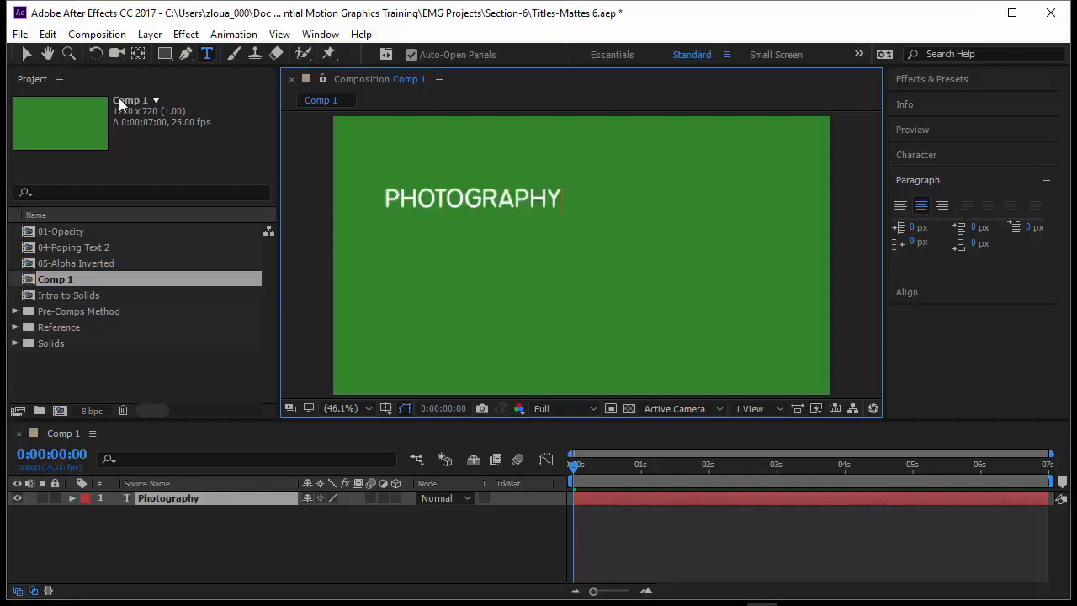
left_click(17, 51)
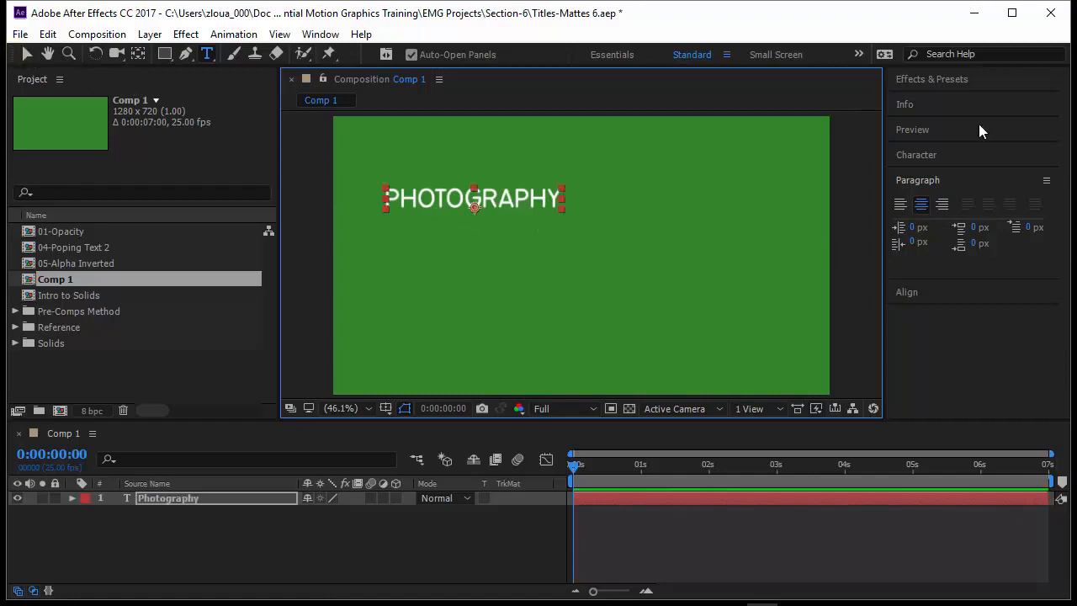
- Centre PHOTOGRAPHY horizontally in the comp and start a second, empty text layer
left_click(924, 291)
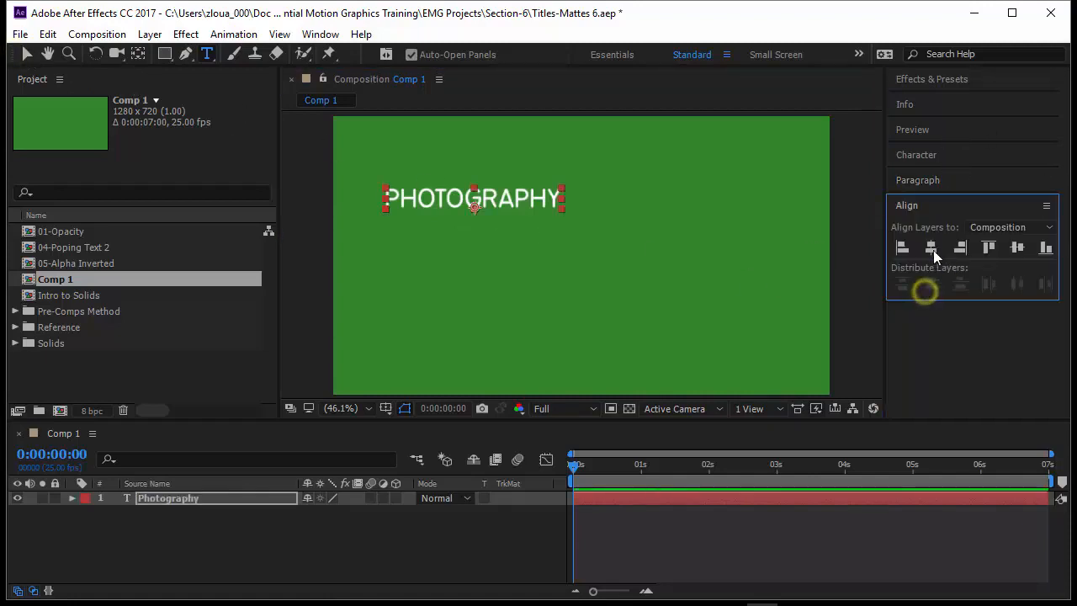
left_click(931, 247)
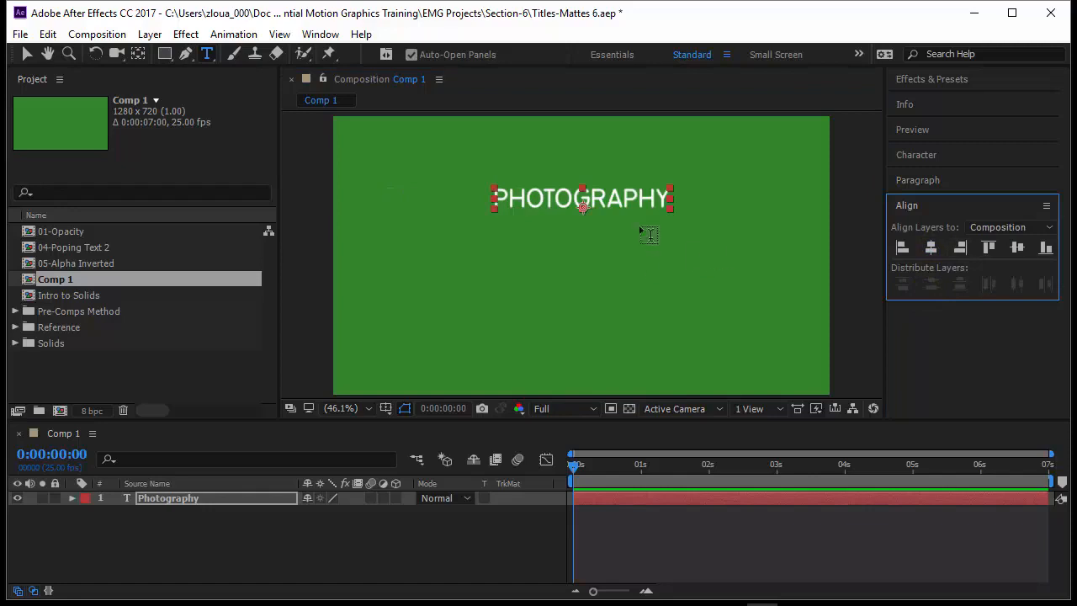
key("F2")
left_click(433, 233)
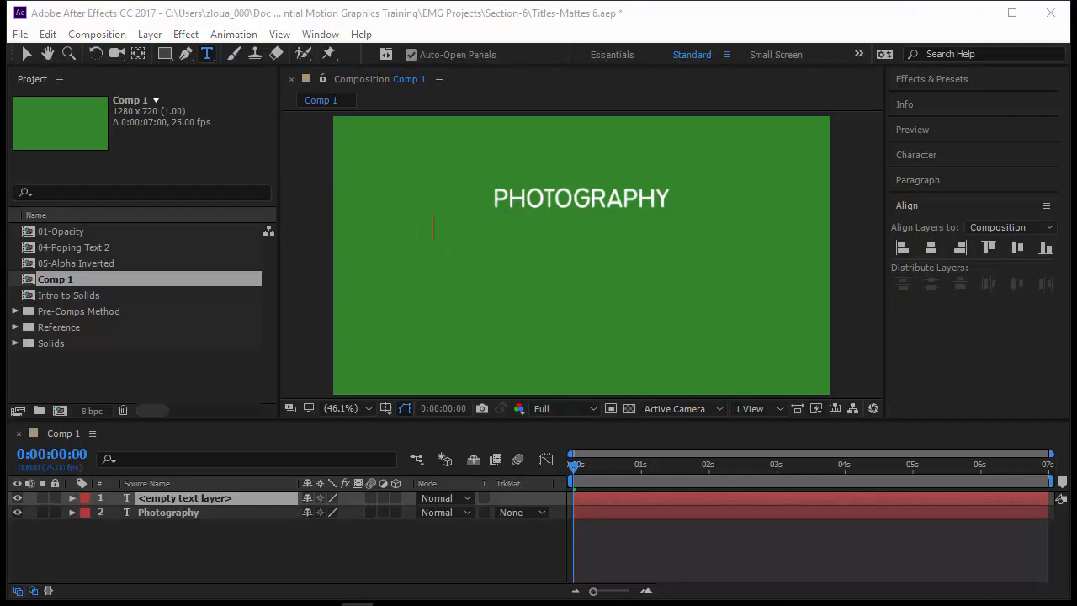
- Type the photographer's name and move it just beneath PHOTOGRAPHY, centred horizontally
left_click(435, 234)
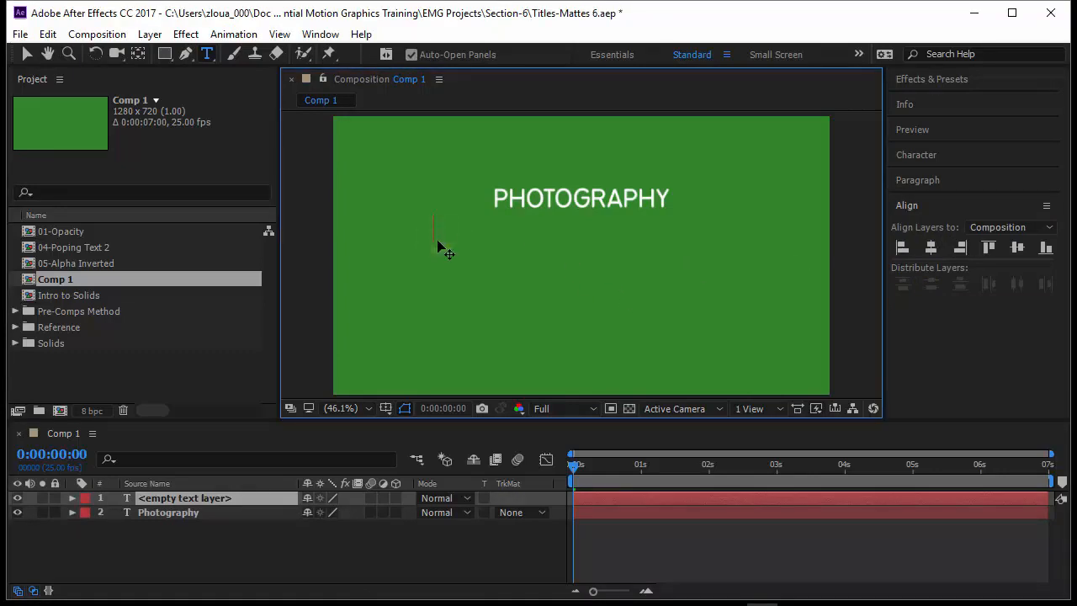
left_click(28, 53)
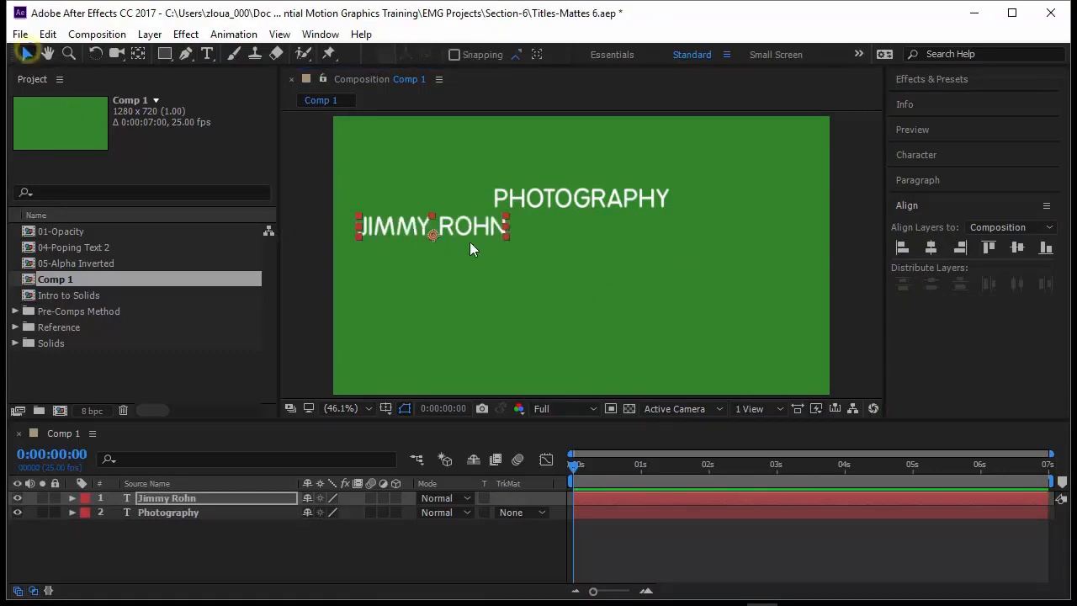
left_click_drag(470, 226, 659, 248)
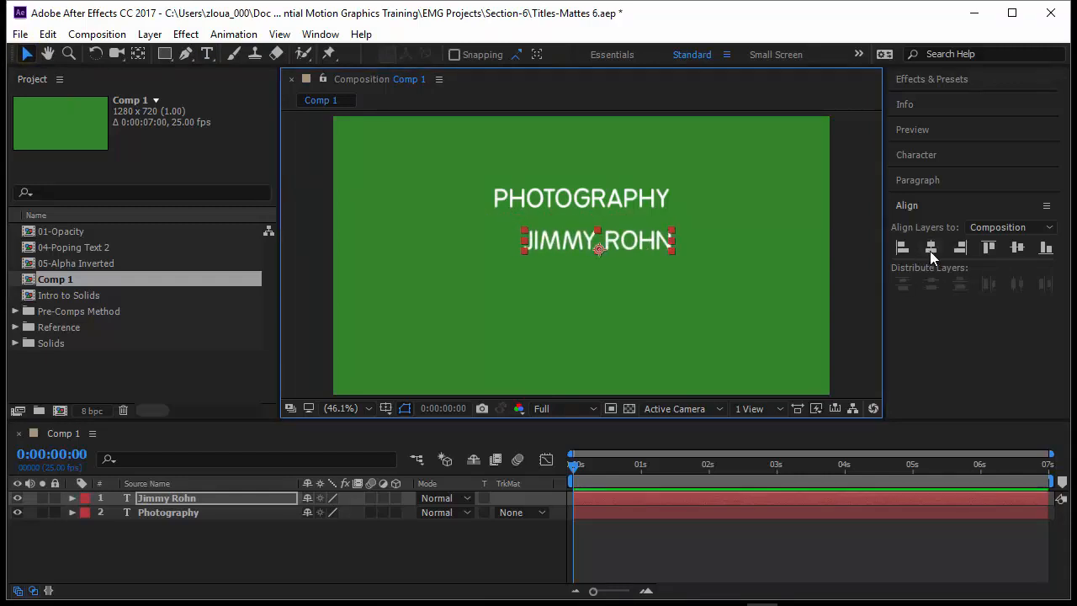
left_click(931, 248)
left_click_drag(603, 203, 606, 221)
left_click(616, 243)
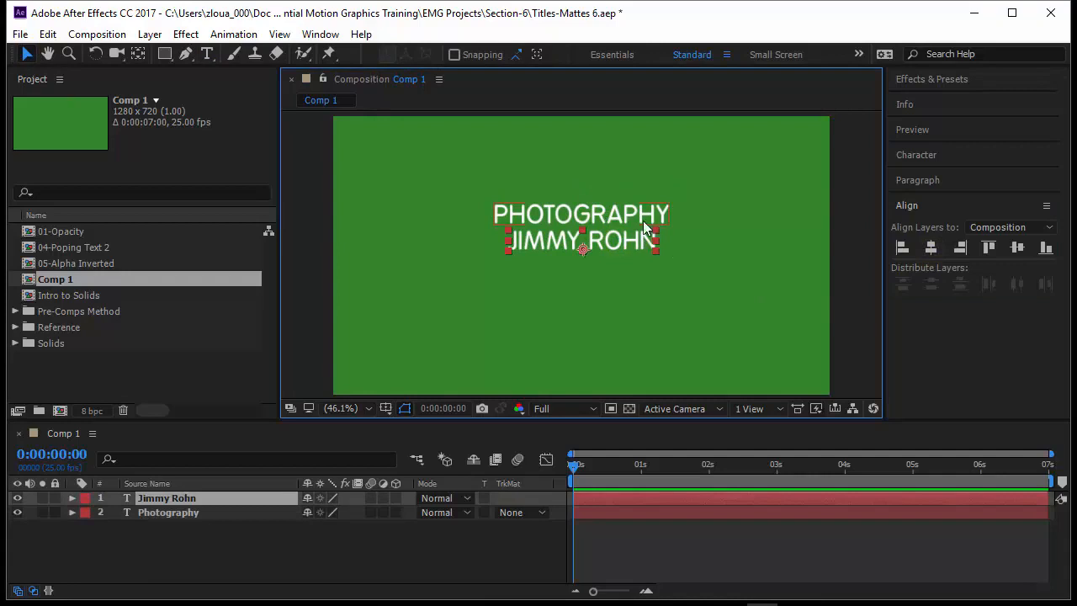
- Shrink PHOTOGRAPHY's font size and nudge the name down below it
left_click(641, 217)
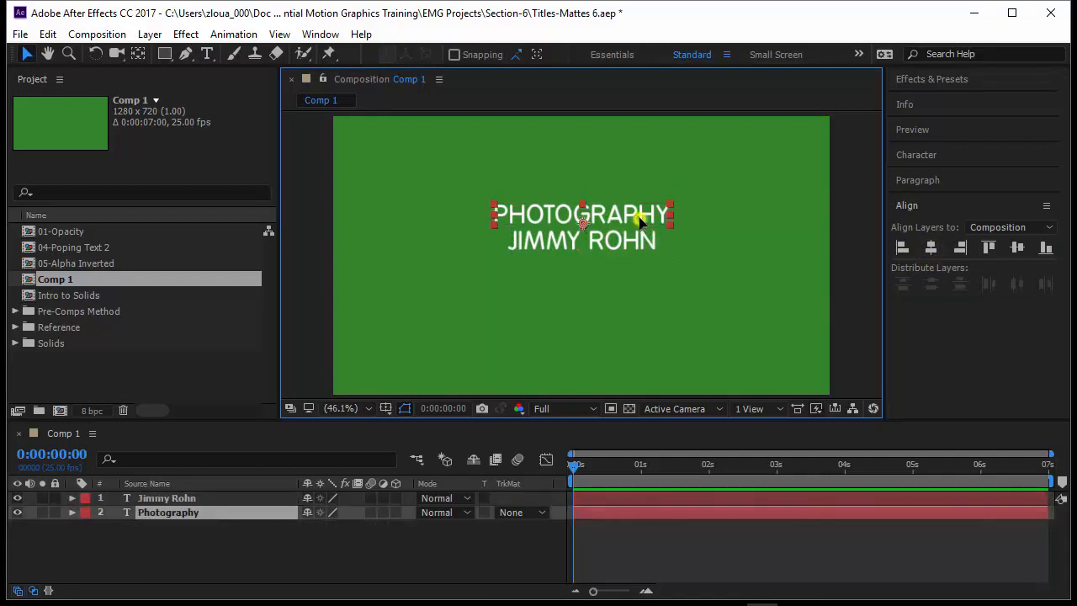
left_click(919, 157)
left_click_drag(921, 225, 951, 225)
left_click(639, 246)
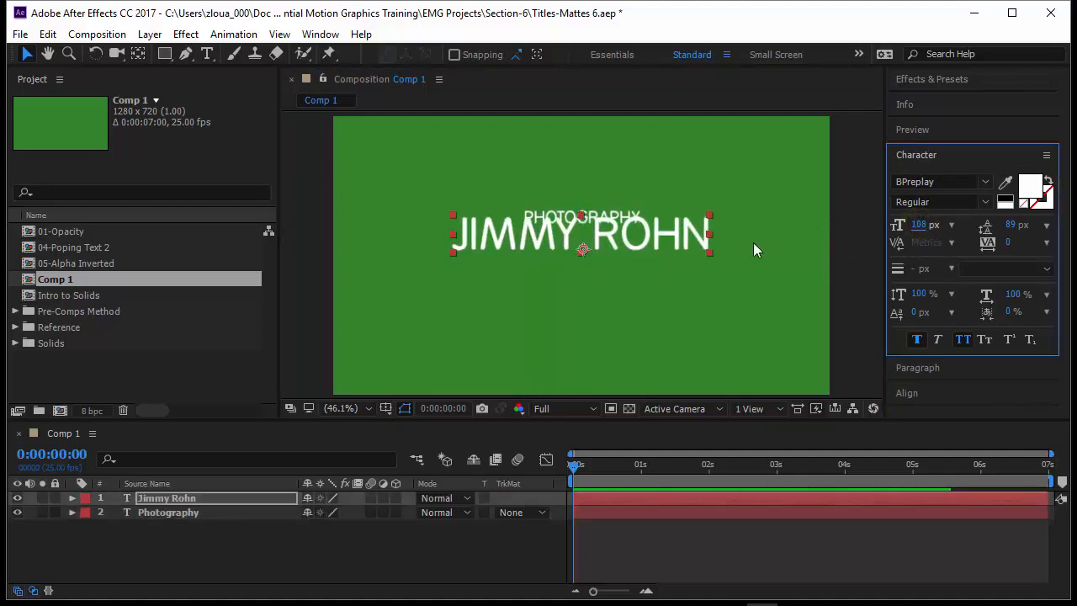
left_click_drag(673, 239, 670, 254)
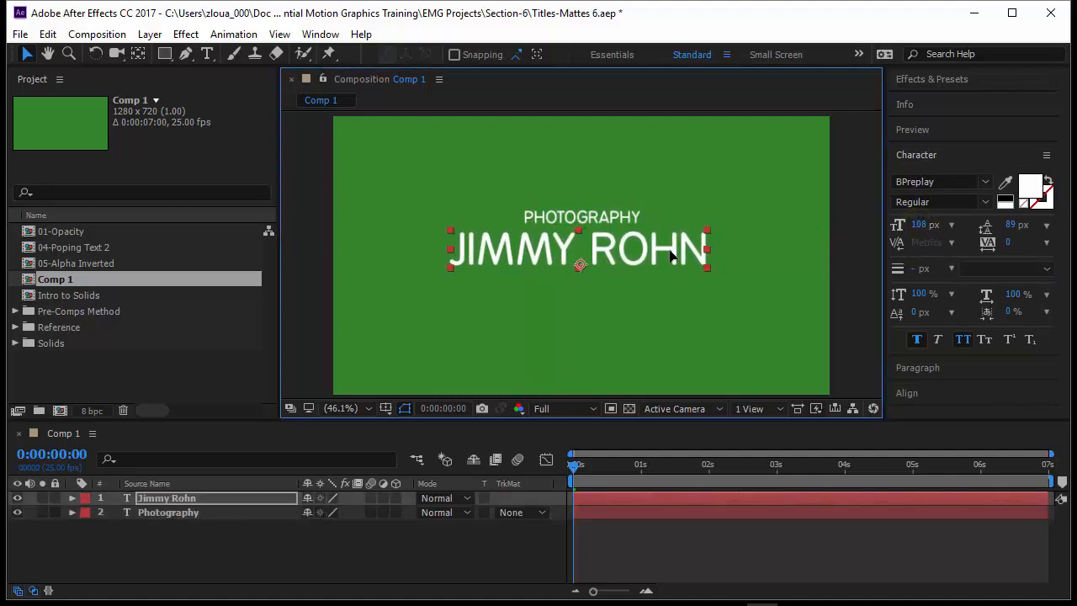
left_click(929, 156)
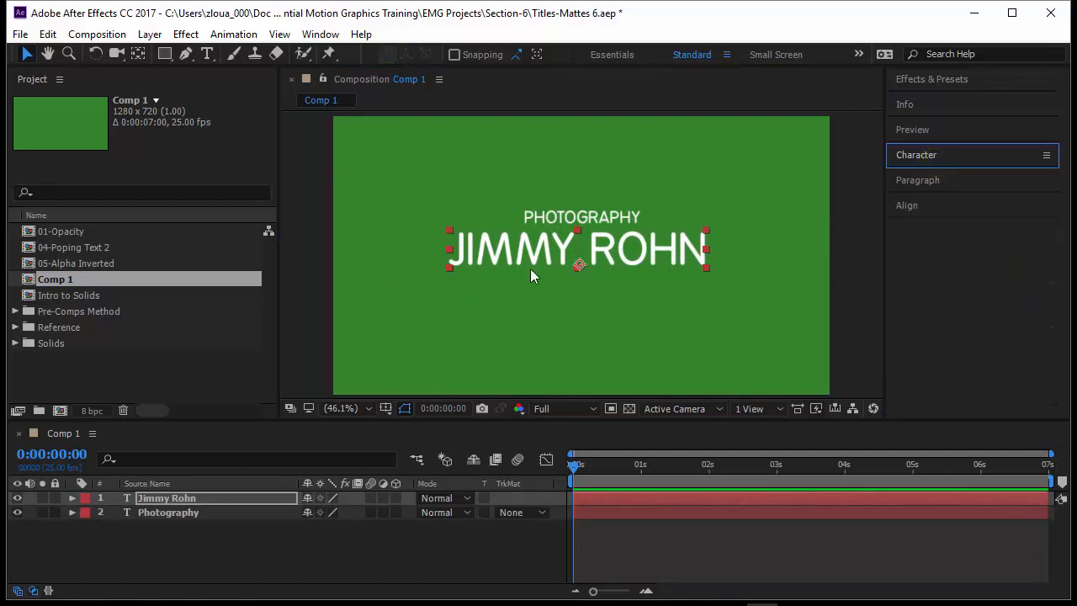
- Horizontally centre both the name layer and the PHOTOGRAPHY layer in the comp
left_click(932, 206)
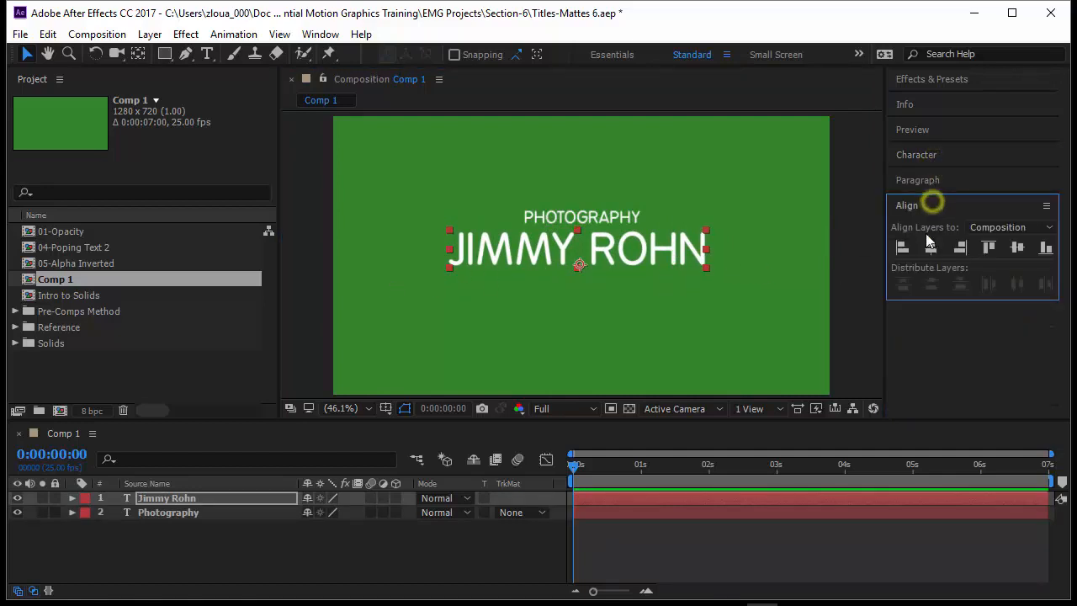
left_click(931, 247)
left_click(578, 217)
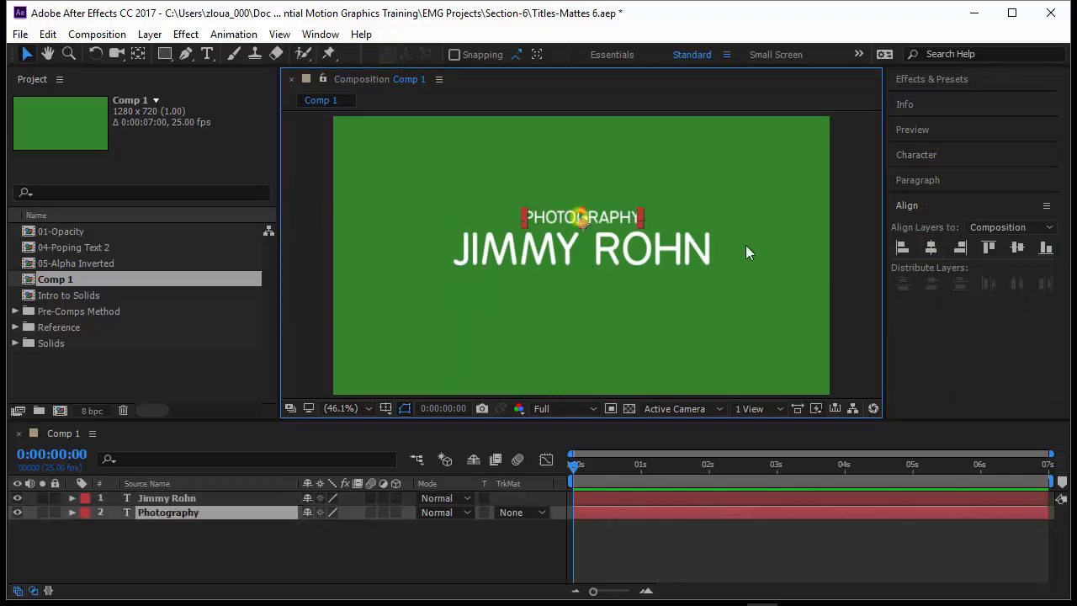
left_click(930, 246)
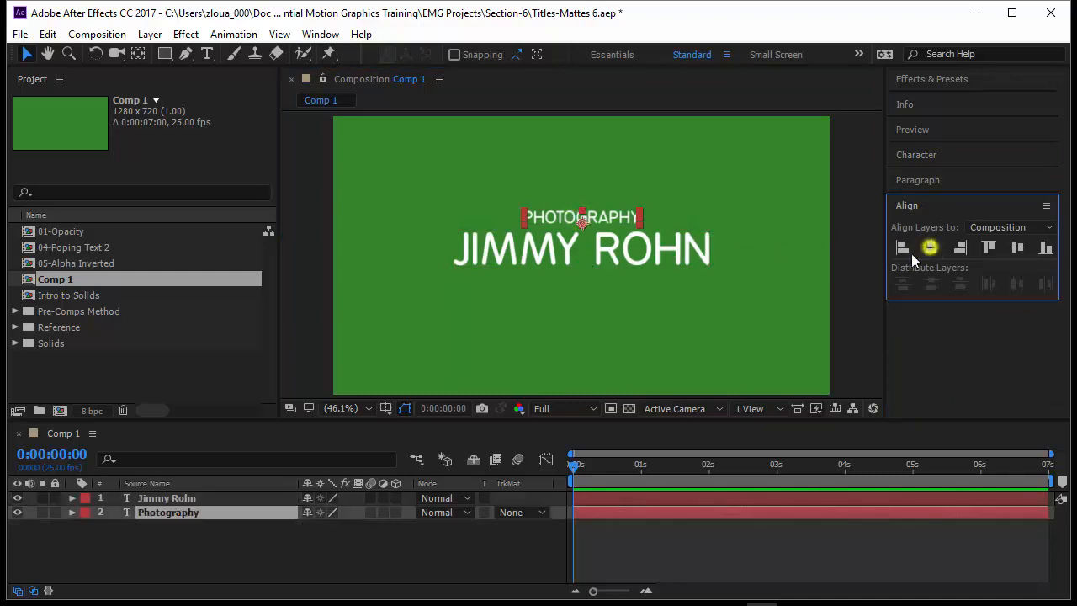
left_click(155, 498)
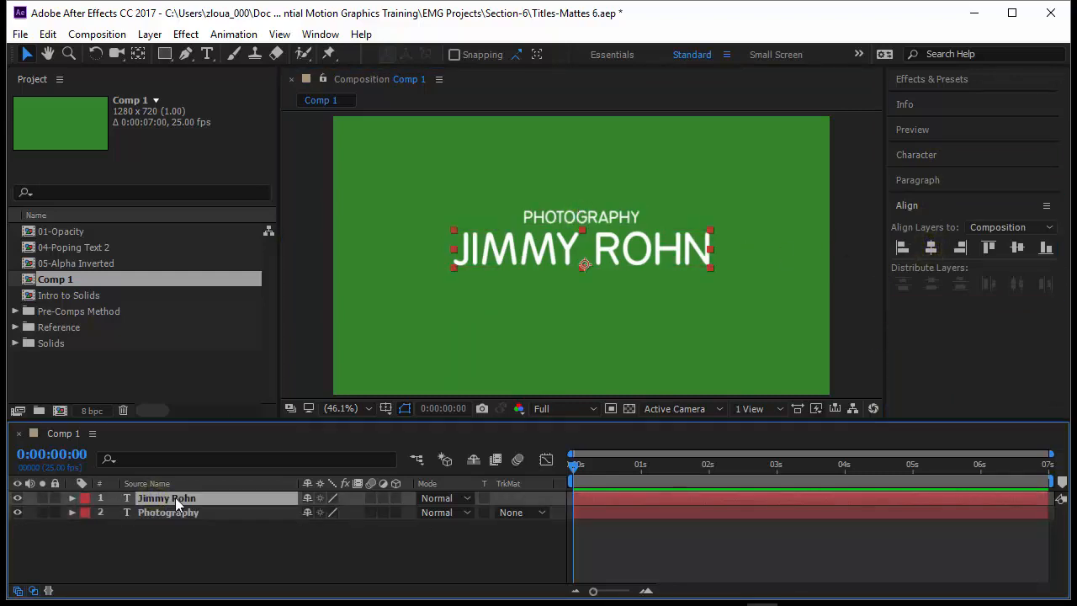
- Expand the name layer's Text group and set a Source Text keyframe at 0:00:00:00
left_click(72, 498)
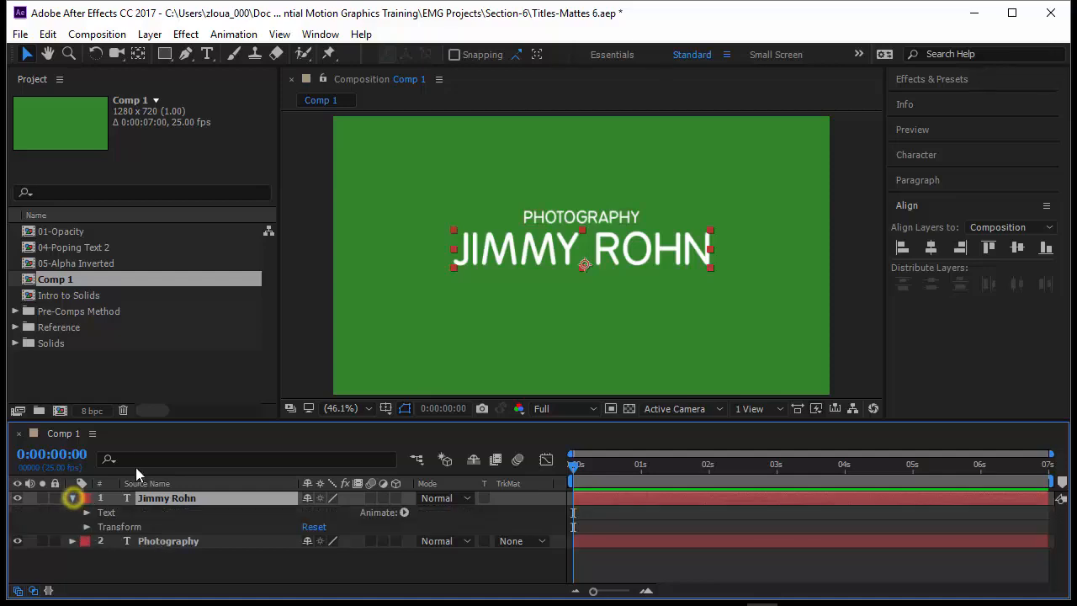
left_click_drag(159, 422, 153, 368)
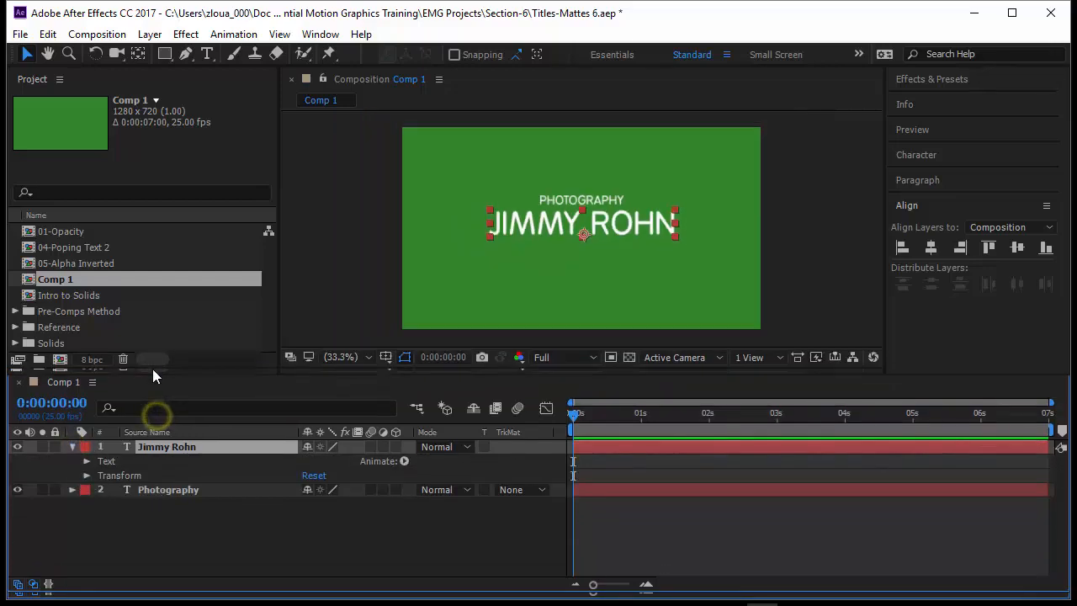
left_click(110, 474)
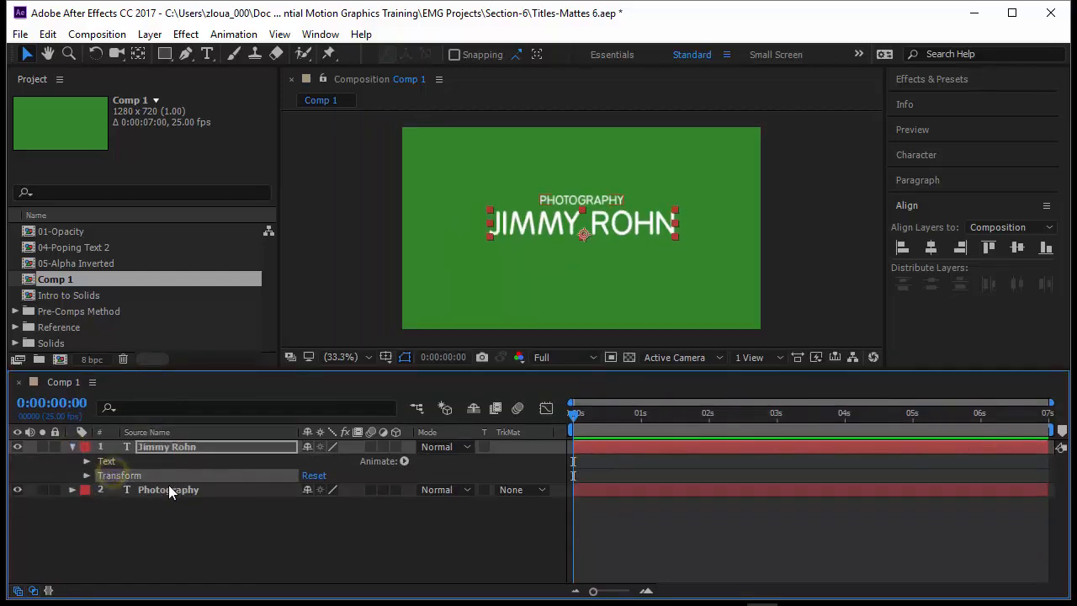
left_click(86, 462)
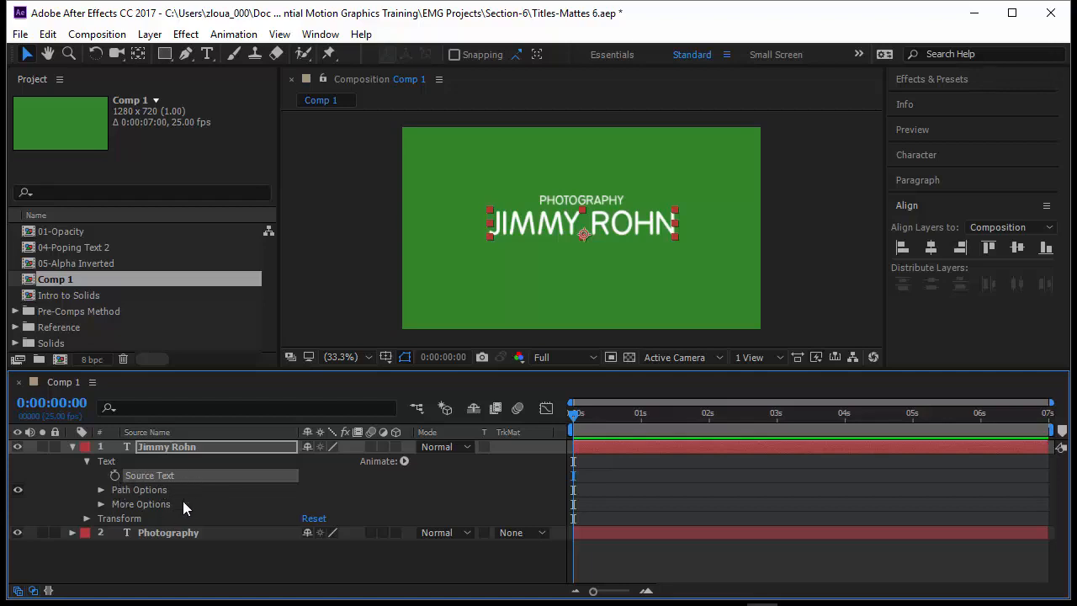
left_click(116, 474)
left_click(574, 418)
left_click_drag(574, 418, 606, 424)
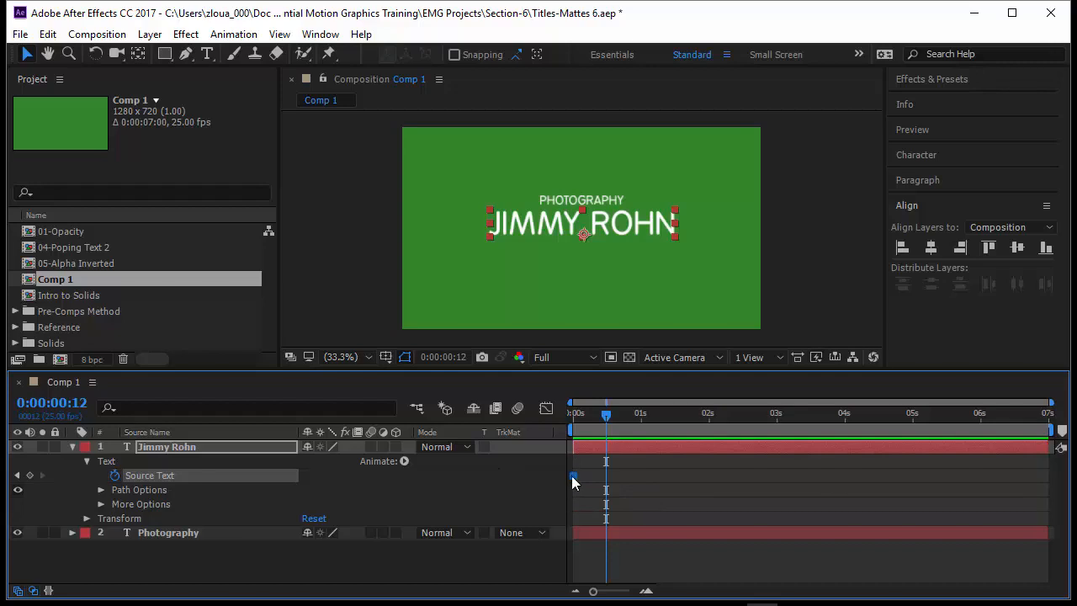
- At 1 s, replace the big name with a second person's name, creating a Source Text keyframe
left_click_drag(622, 430, 641, 444)
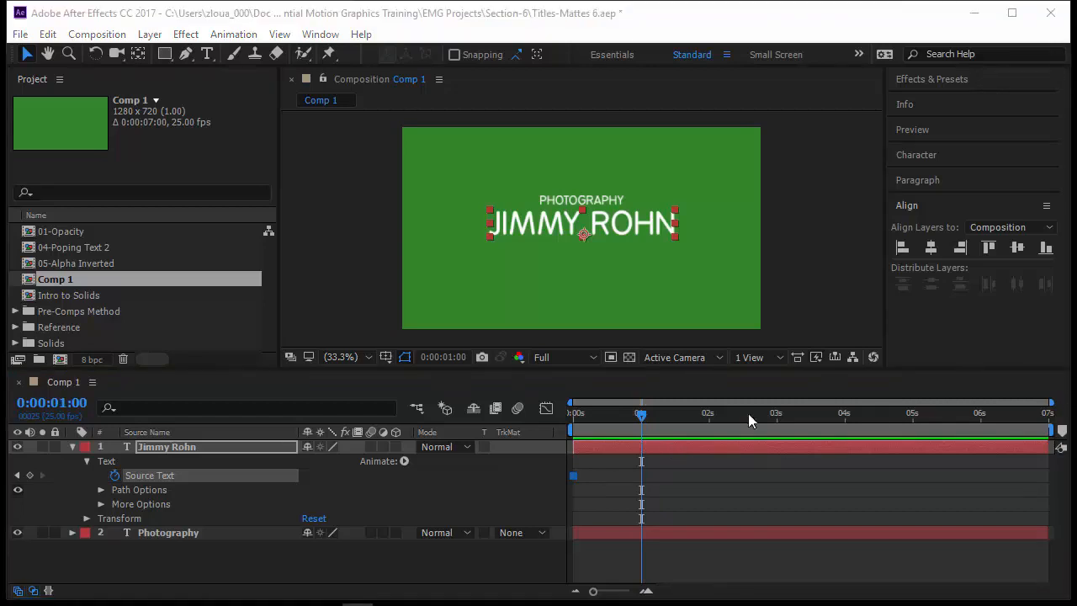
double_click(592, 225)
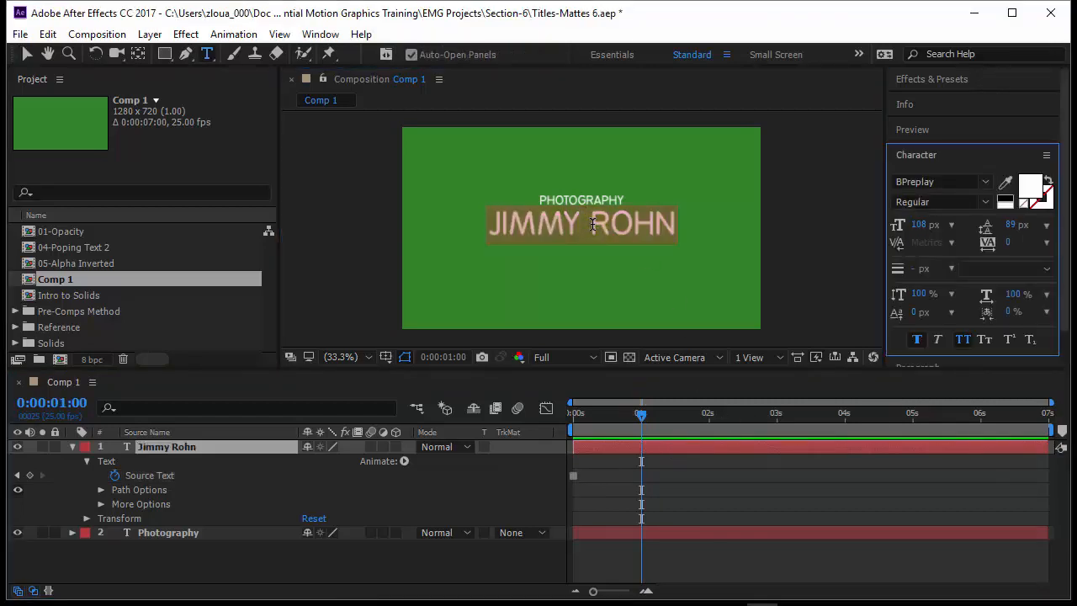
type("John Doe")
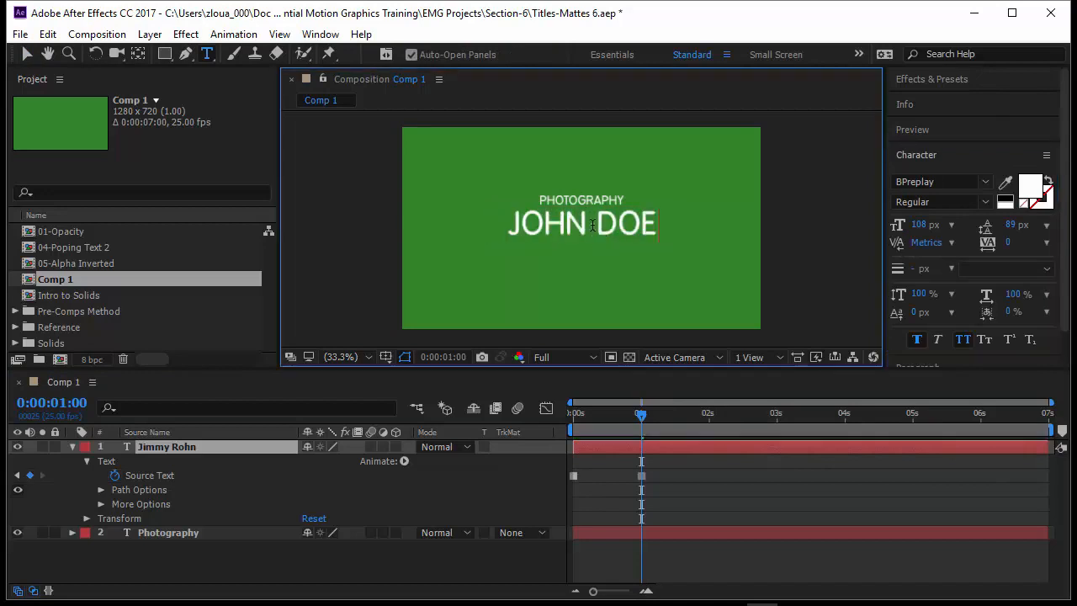
left_click(674, 575)
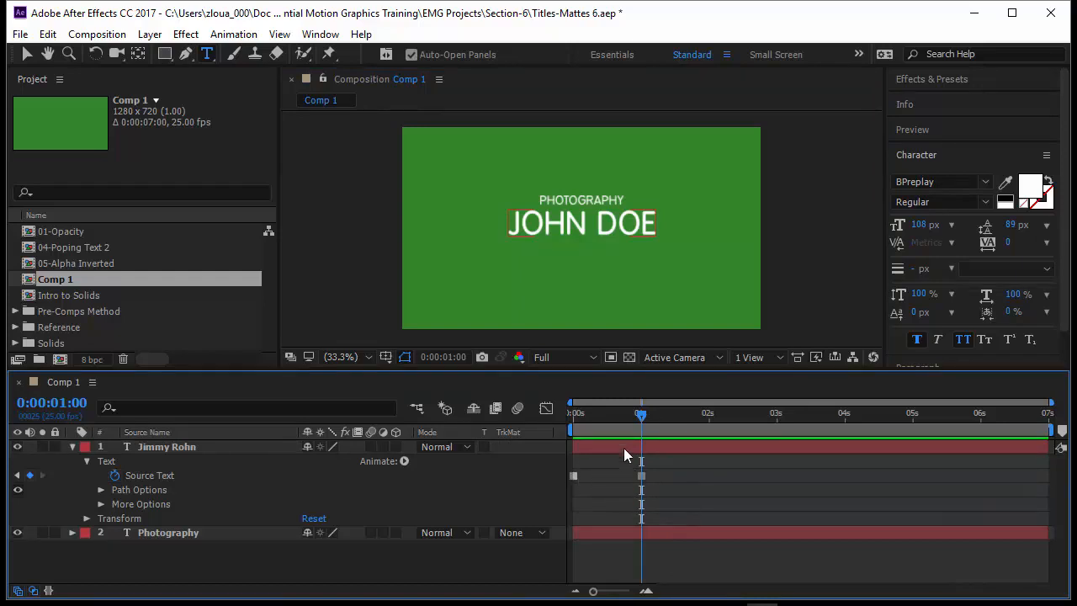
- Scrub between 0 s and just past 1 s to verify the name switch
left_click_drag(641, 420, 564, 436)
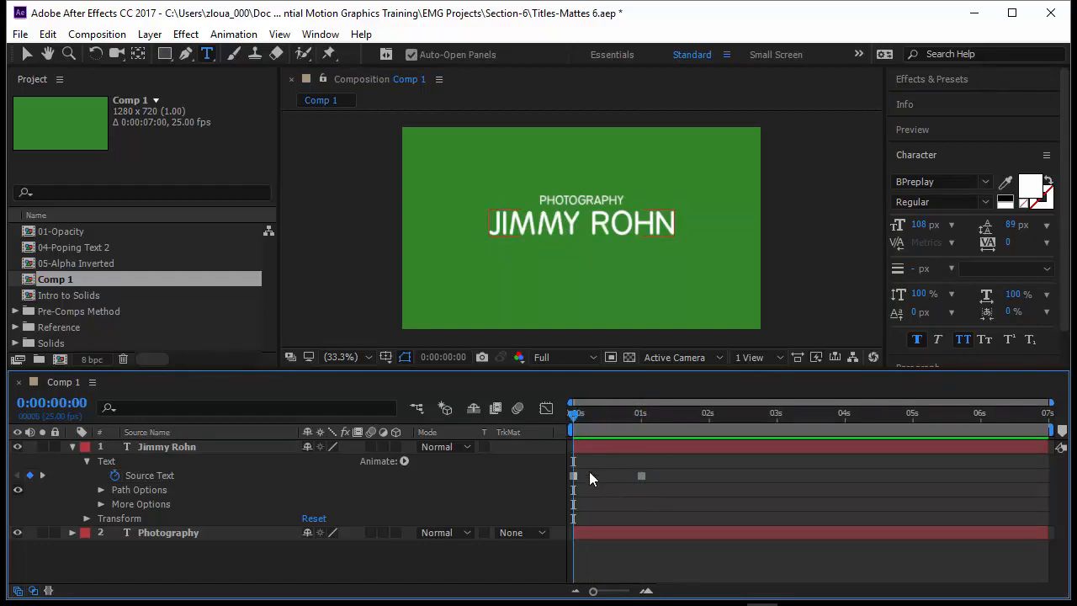
left_click_drag(574, 416, 643, 439)
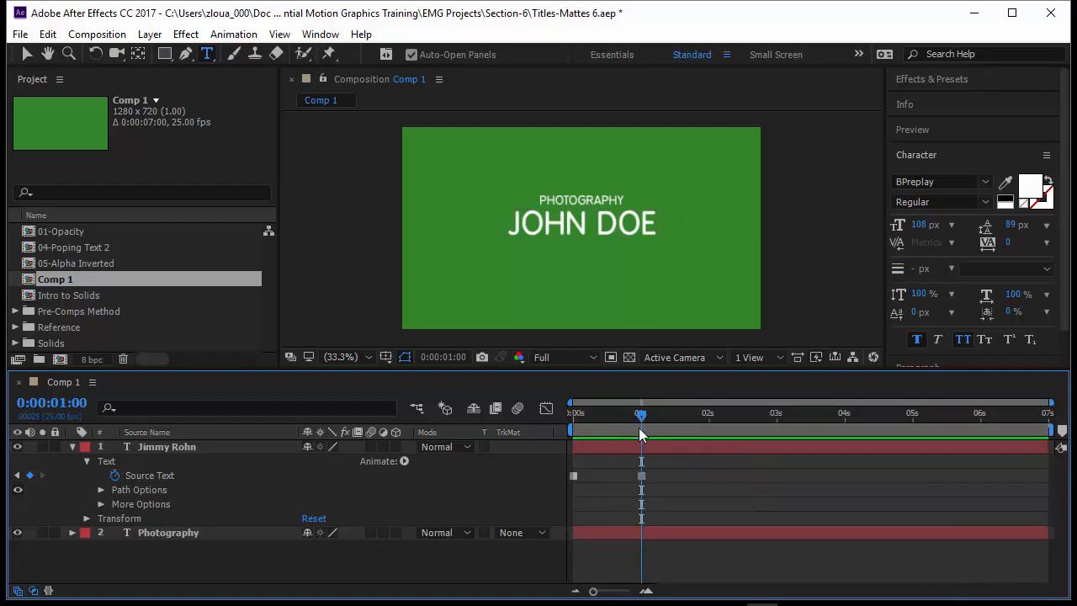
left_click_drag(642, 421, 707, 436)
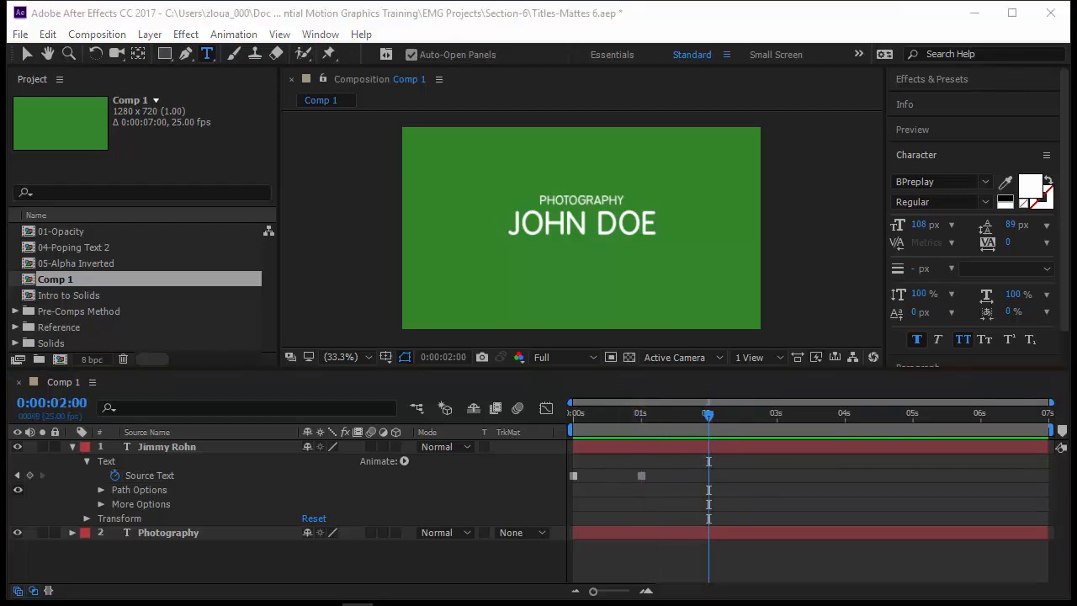
- At 2 s, replace the name with a third person's name, then scrub from the start to check
left_click(597, 224)
key("ctrl+a")
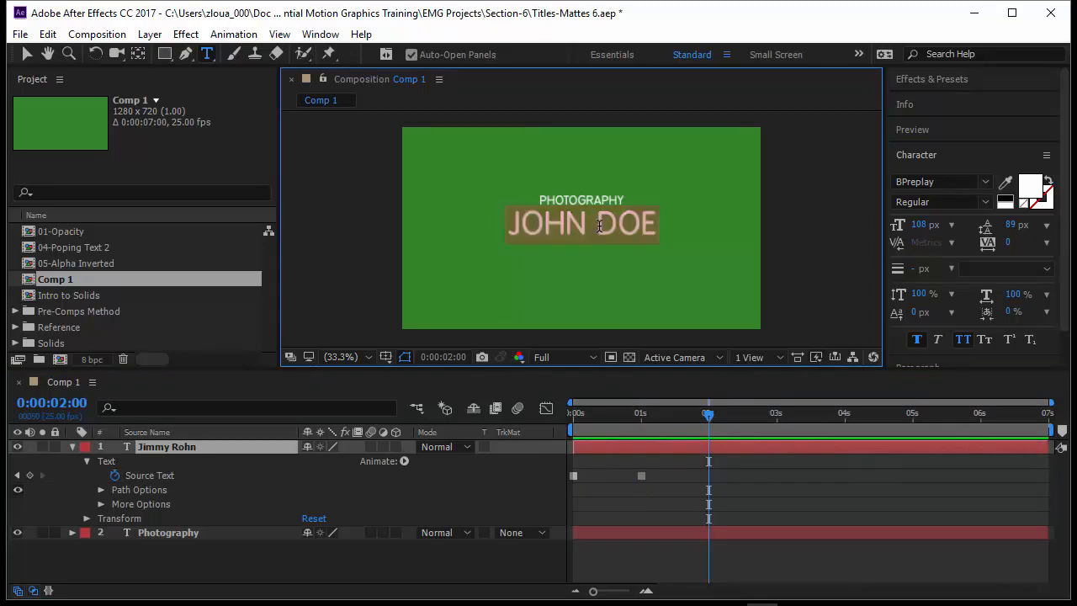
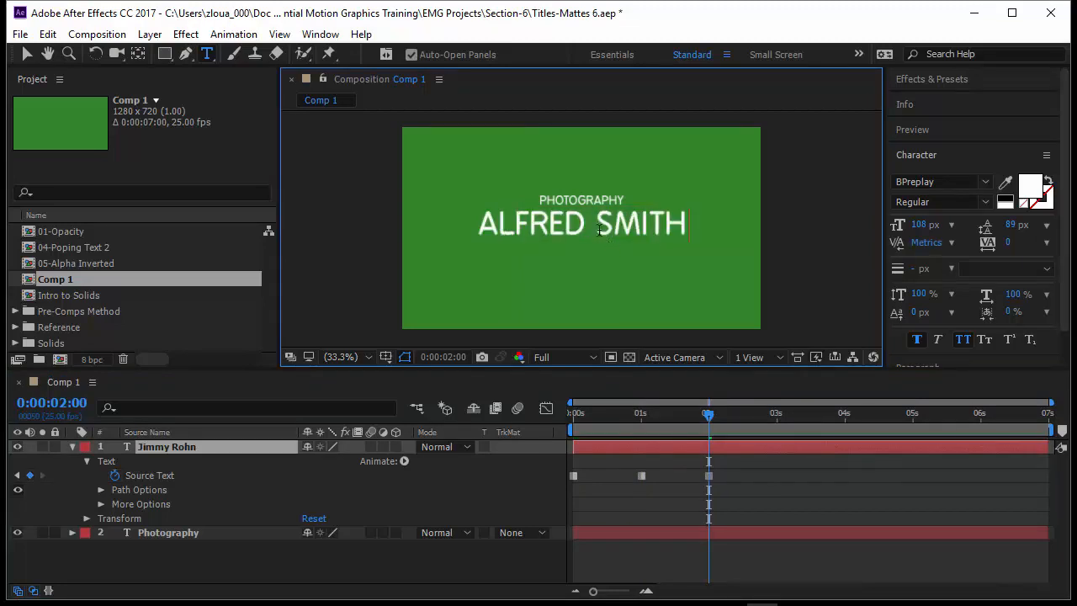
left_click(706, 413)
left_click(673, 469)
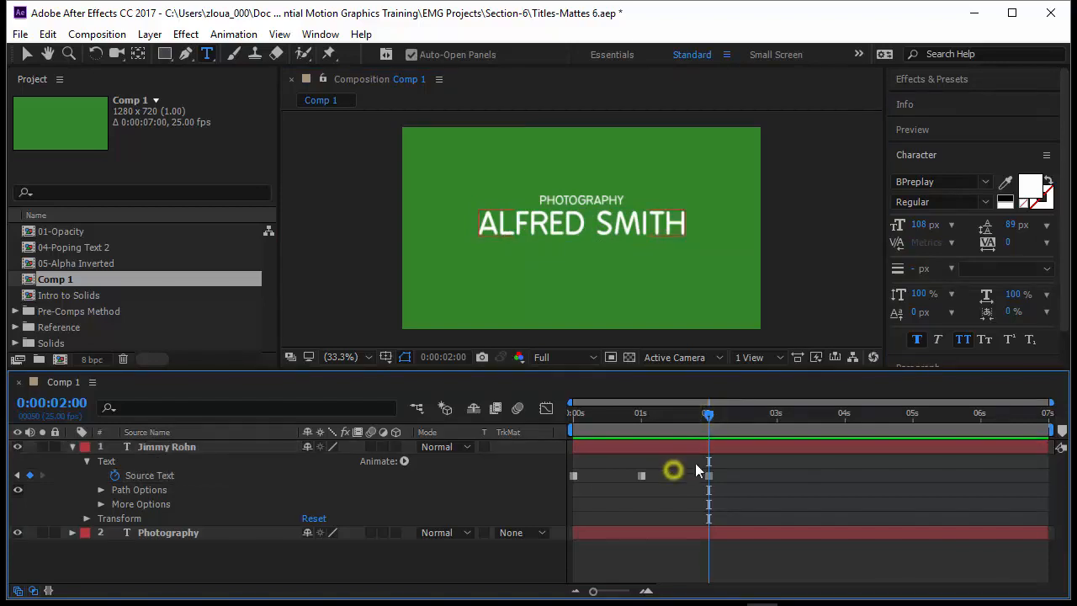
left_click(710, 417)
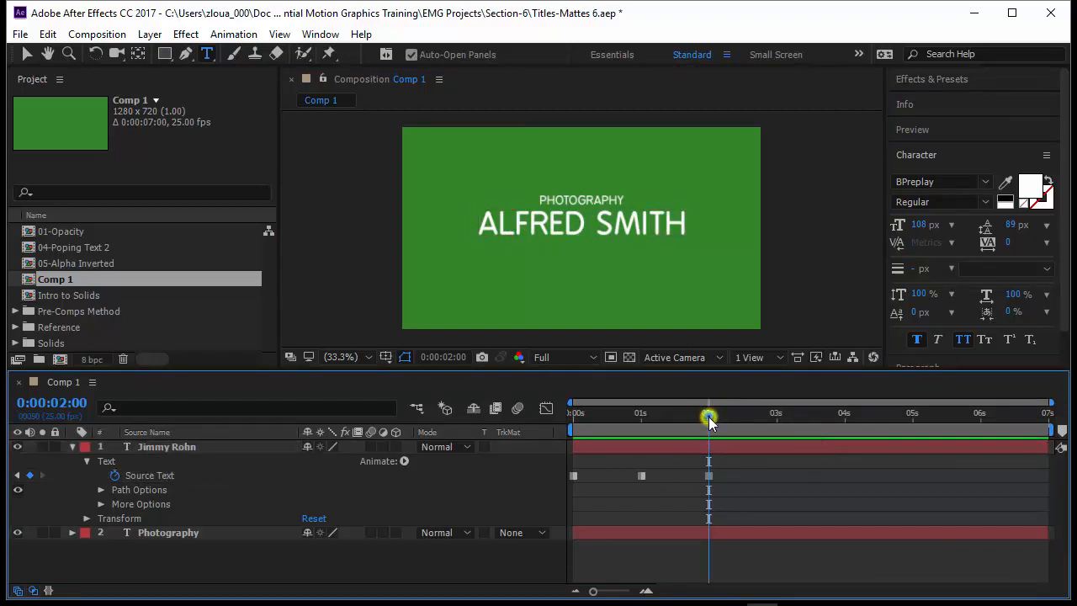
key("Home")
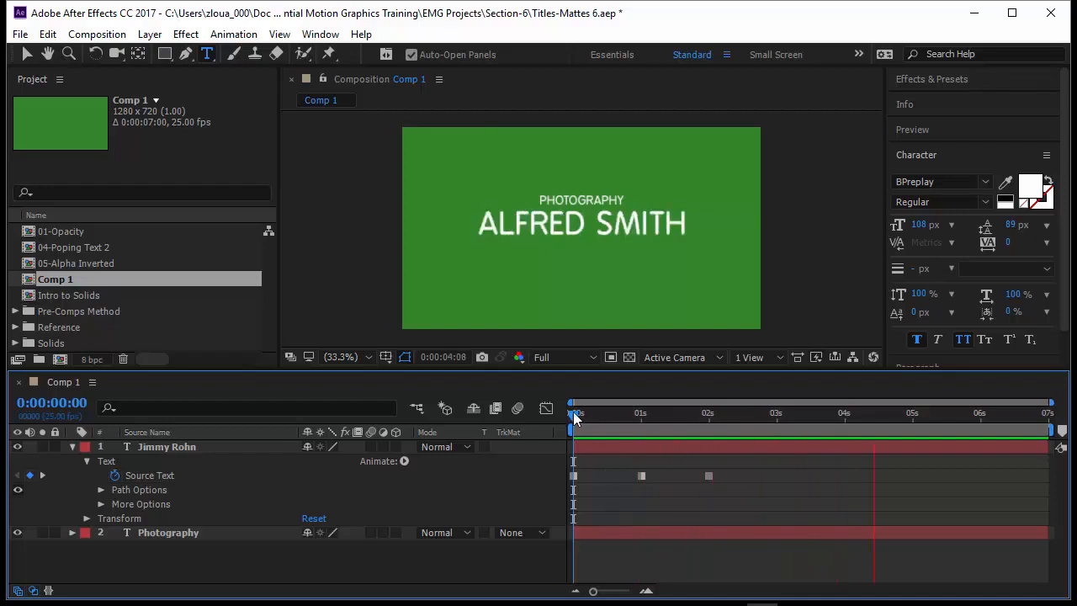
left_click_drag(573, 411, 641, 443)
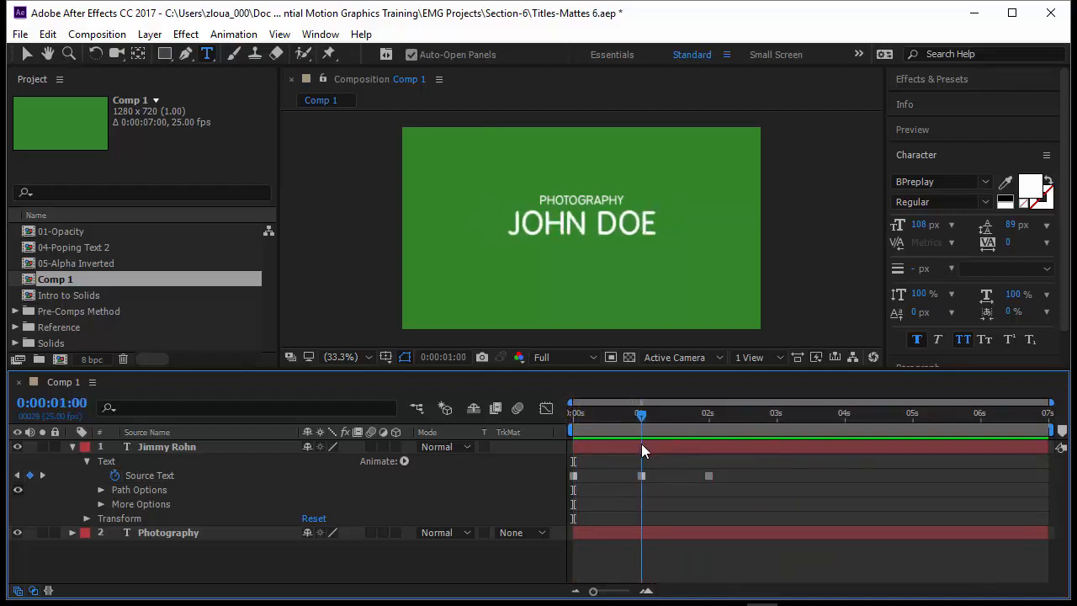
key("equal")
key("equal")
key("equal")
key("equal")
key("equal")
key("equal")
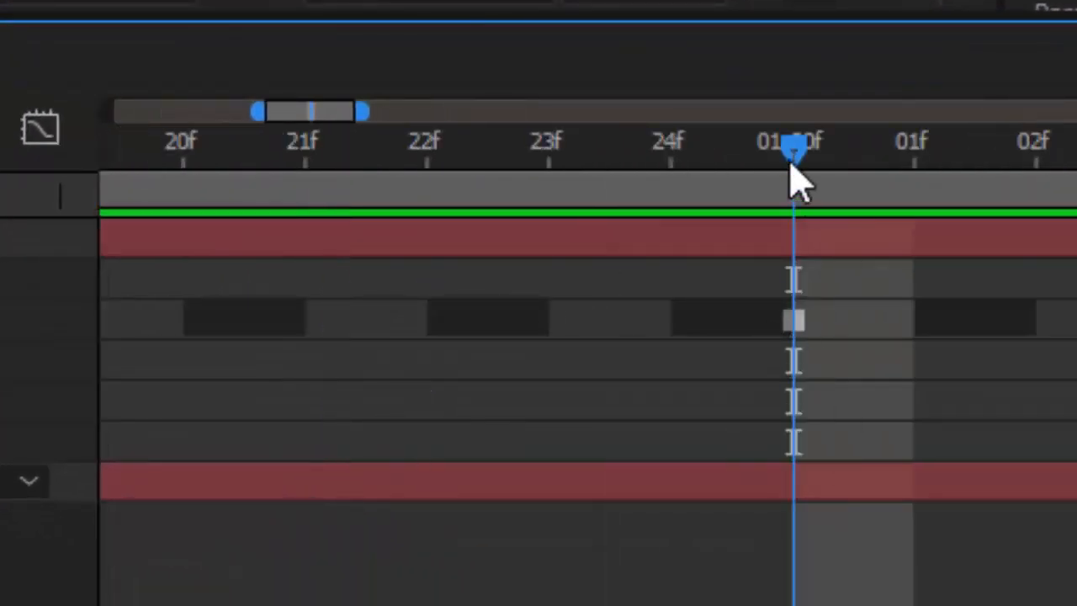
mouse_move(793, 153)
left_mouse_down()
mouse_move(594, 192)
mouse_move(550, 168)
left_mouse_up()
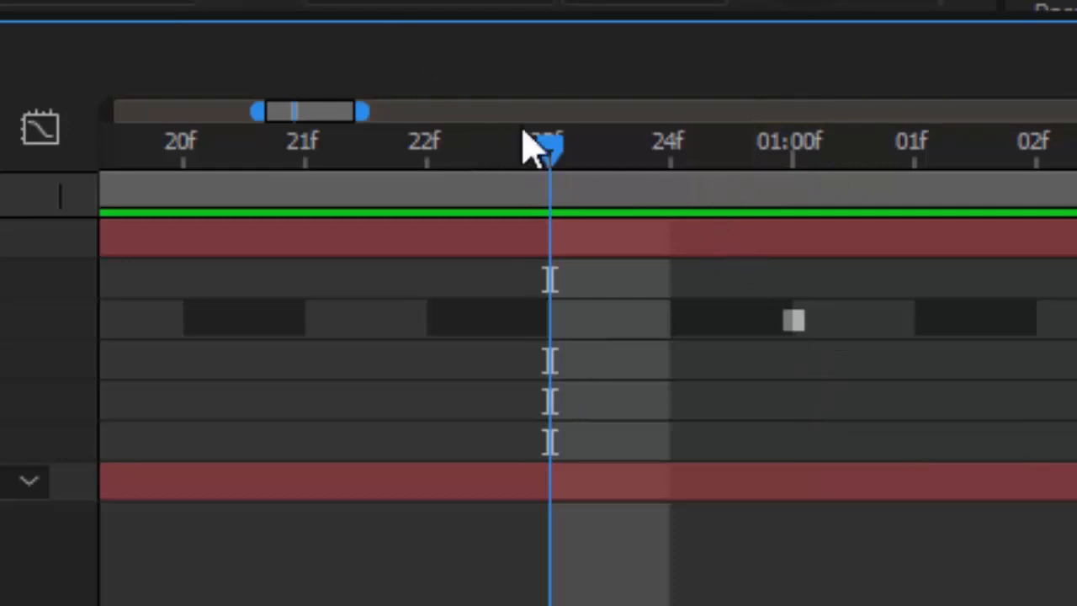
mouse_move(546, 147)
left_mouse_down()
mouse_move(749, 191)
mouse_move(921, 212)
left_mouse_up()
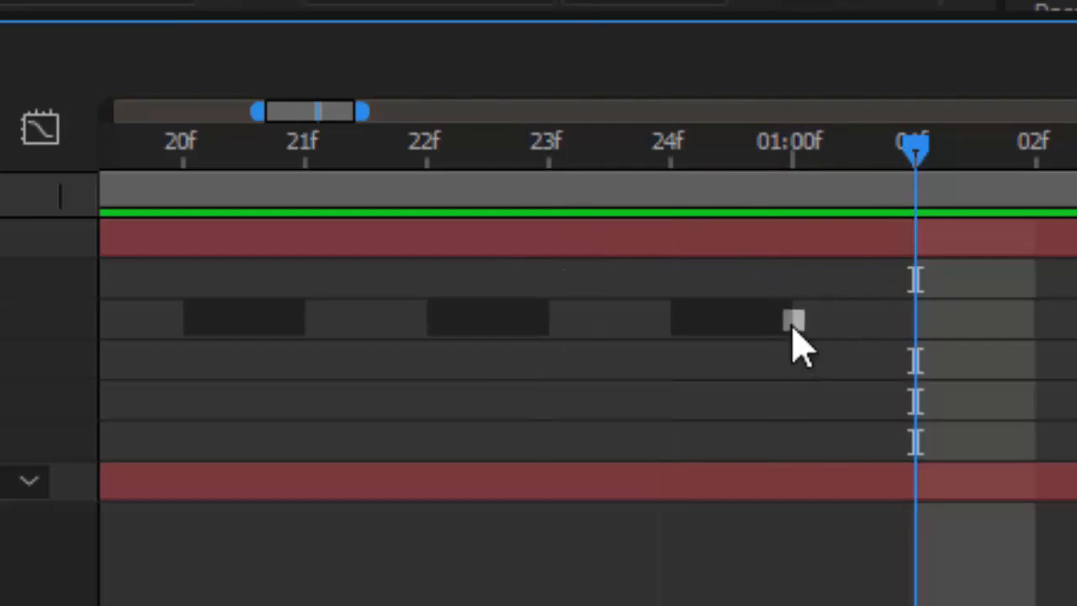
mouse_move(796, 328)
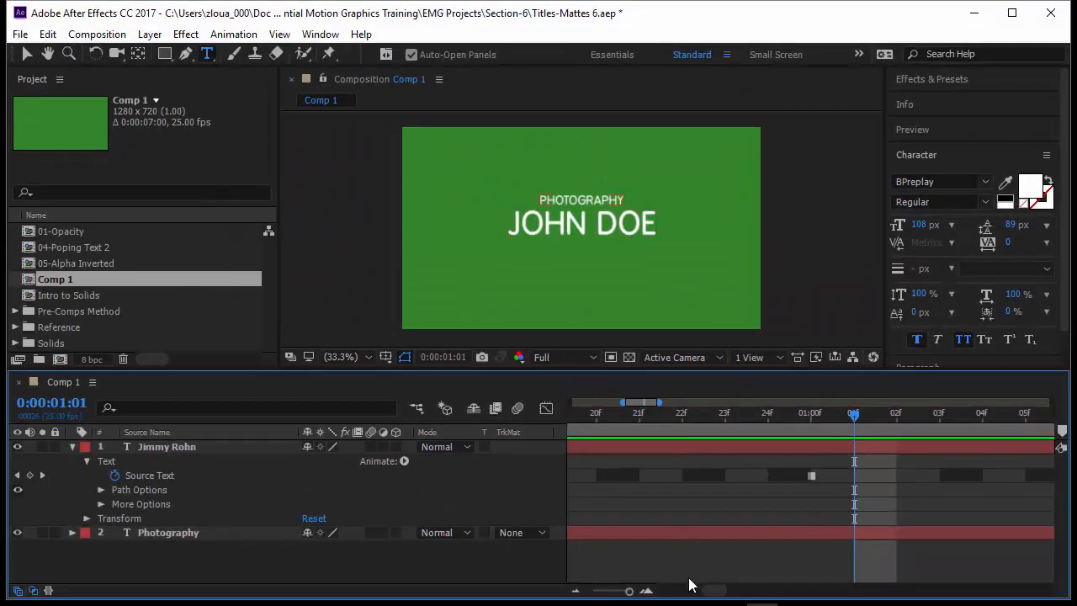
left_click_drag(629, 591, 593, 591)
left_click_drag(645, 414, 773, 443)
- Twirl open the PHOTOGRAPHY layer's Text properties and set a Source Text keyframe at 0 s
left_click(139, 535)
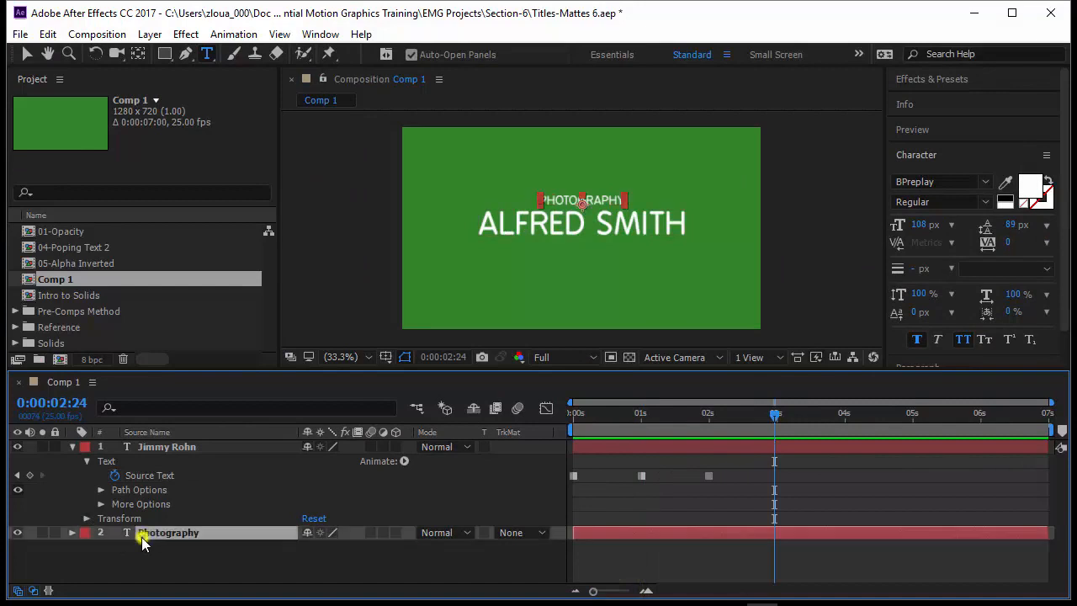
left_click(71, 532)
left_click(87, 547)
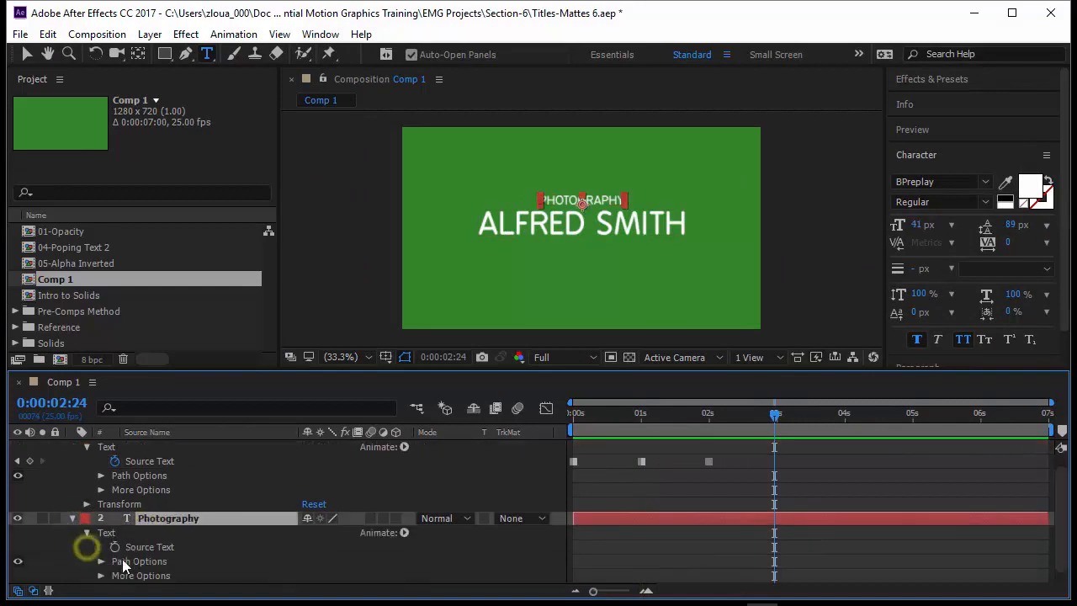
left_click(709, 417)
left_click_drag(709, 419, 541, 443)
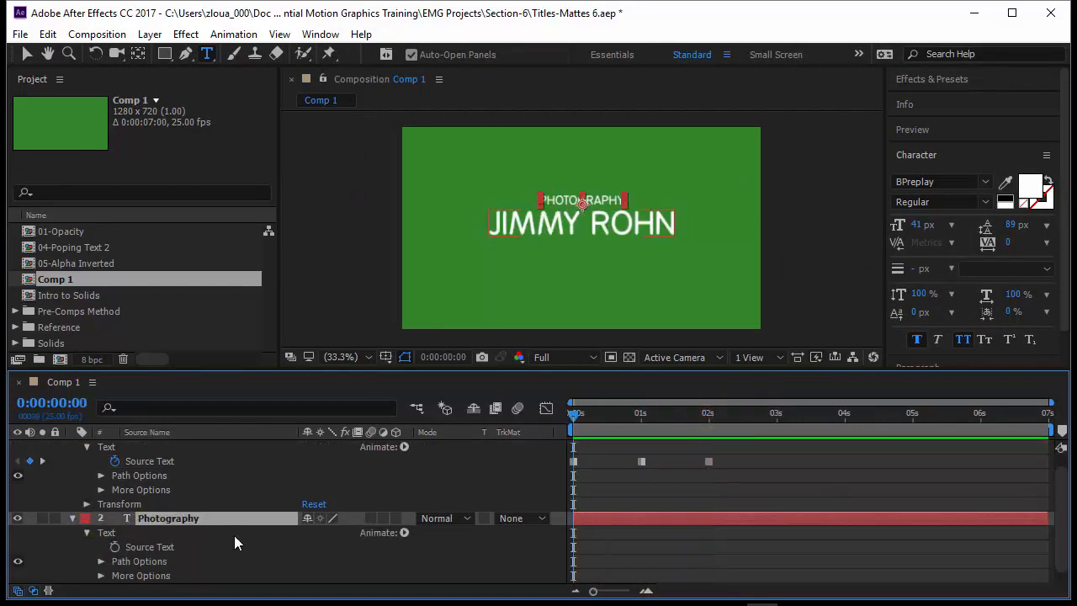
left_click(115, 547)
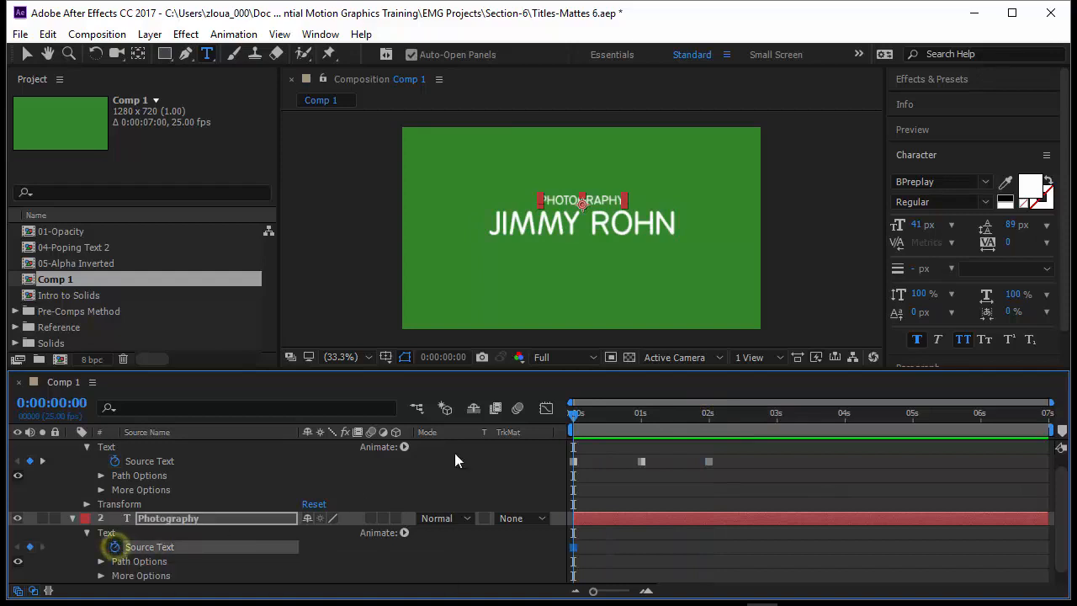
left_click_drag(577, 414, 780, 455)
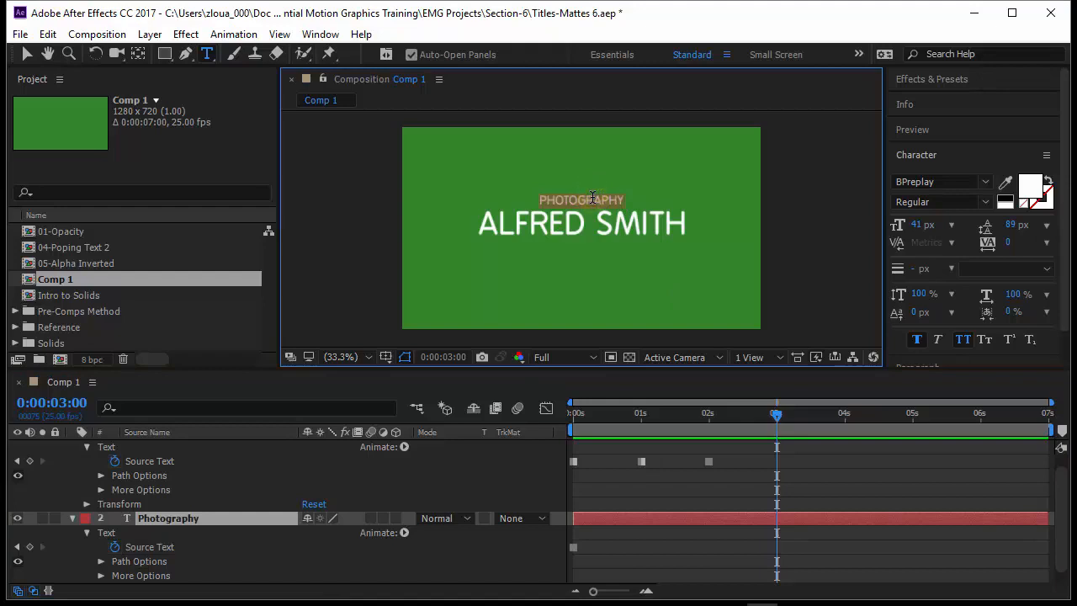
- Change the subtitle to VIDEO EDITING at 3 s and scrub back to check it
type("VIDEO EDITING")
left_click(775, 546)
key("Home")
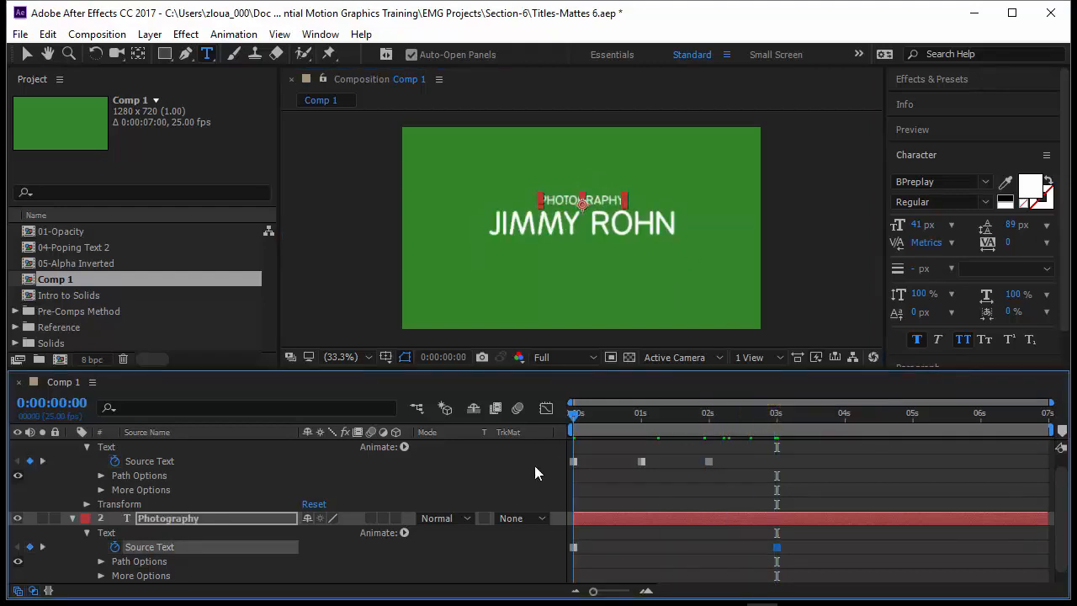
left_click_drag(648, 465, 781, 494)
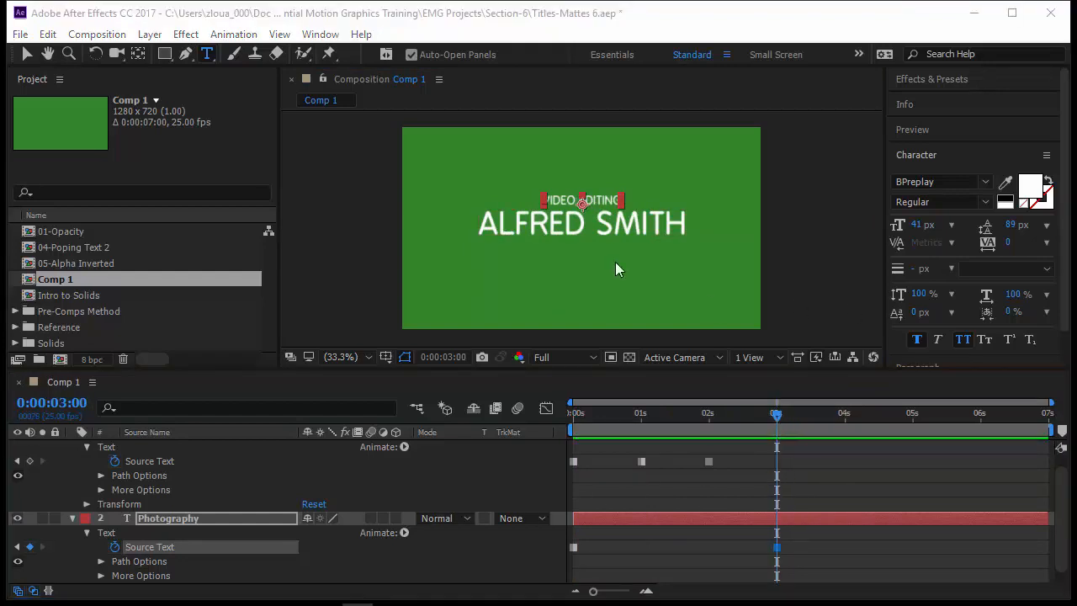
- Add name keyframes at 3 s and 4 s, each showing another person's name
double_click(605, 228)
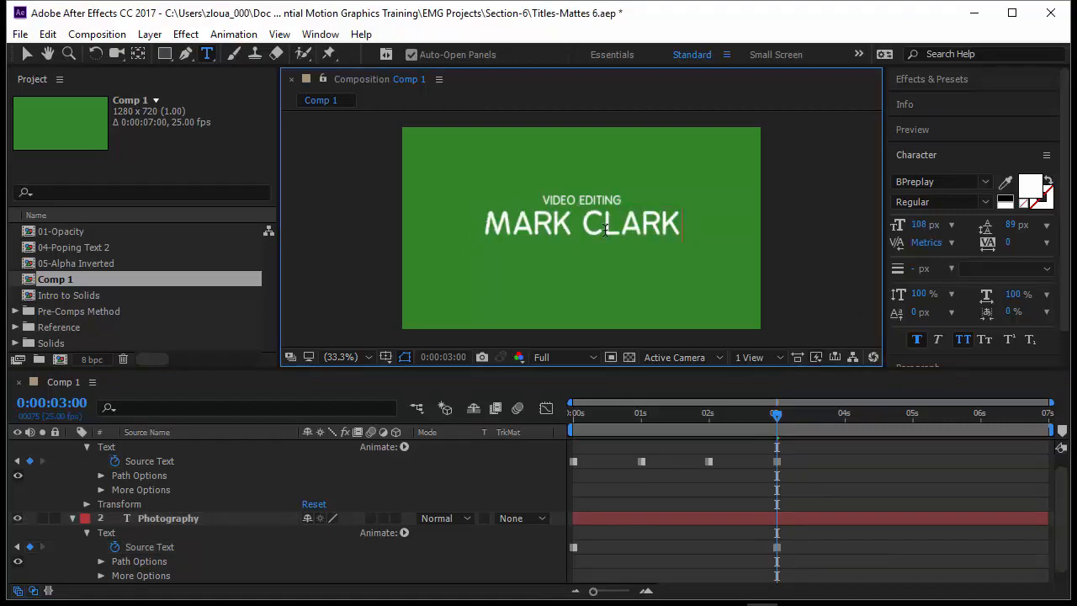
left_click(776, 461)
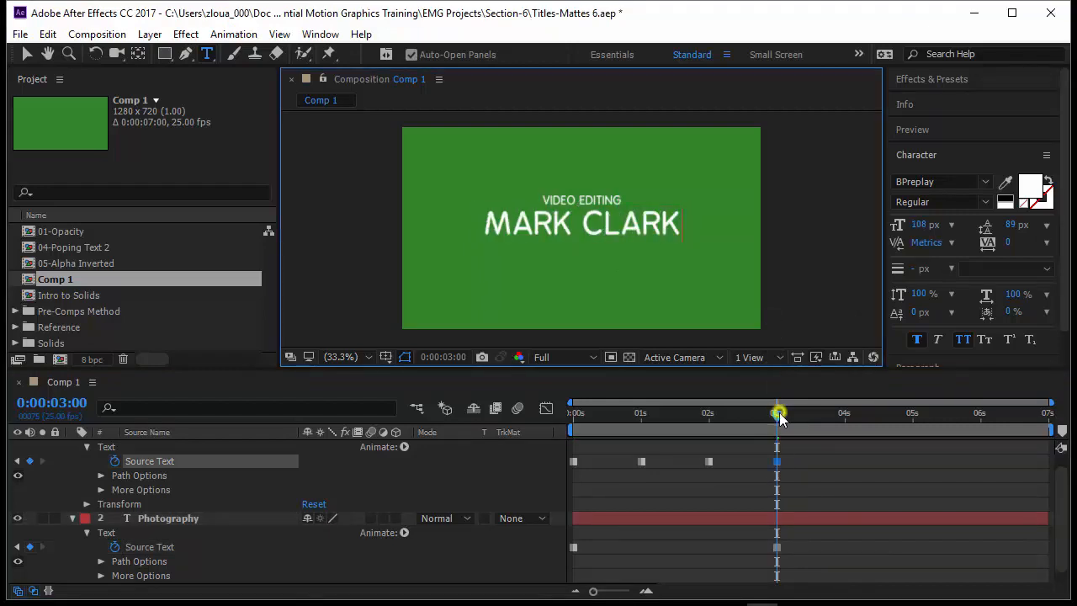
left_click_drag(777, 412, 847, 434)
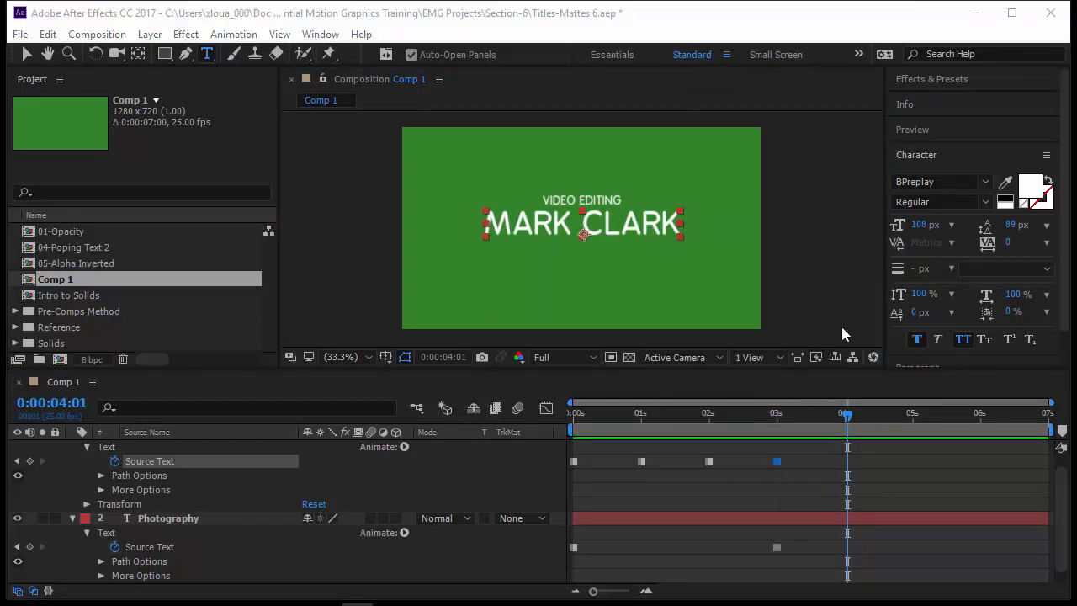
double_click(641, 226)
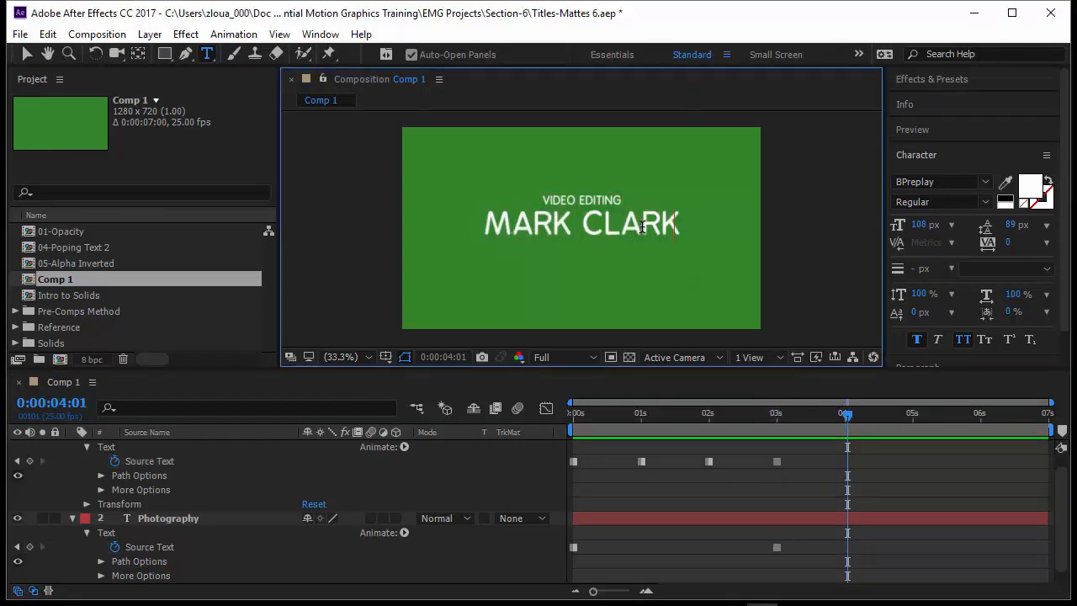
left_click(846, 427)
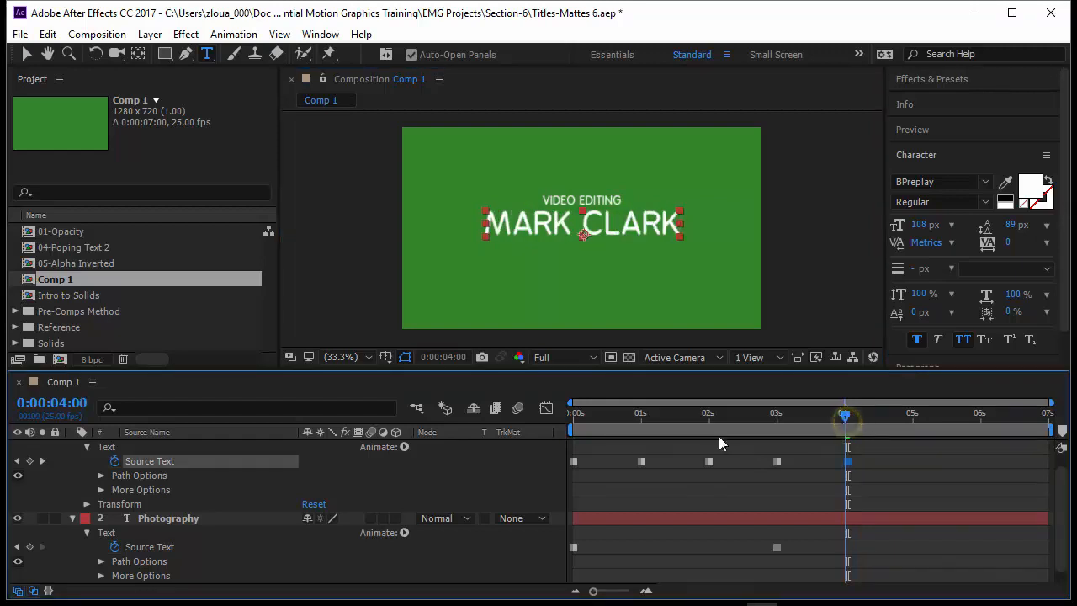
- Return to the start and play a preview of the title changes
key("Home")
left_click(831, 484)
key("space")
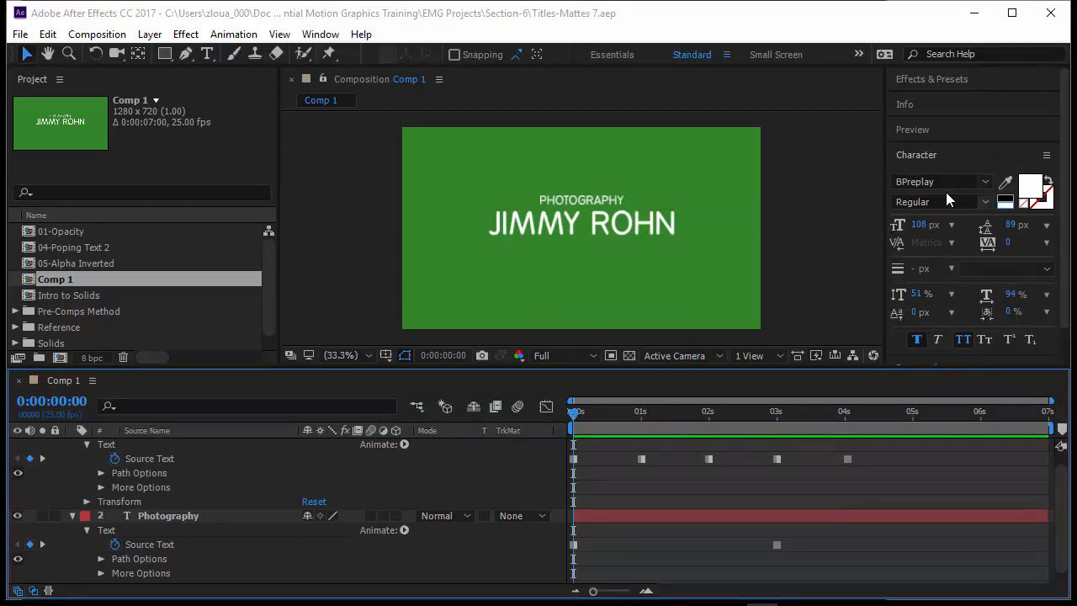
- Select the big name layer in the comp, then all its Source Text keyframes from 0 to 4 s
left_click(676, 228)
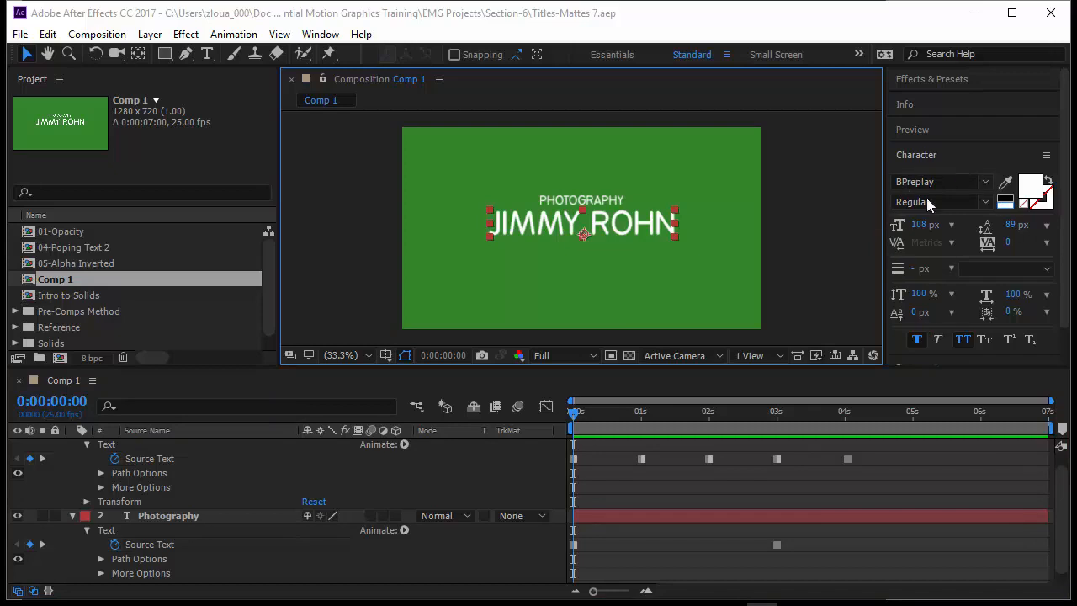
left_click(209, 459)
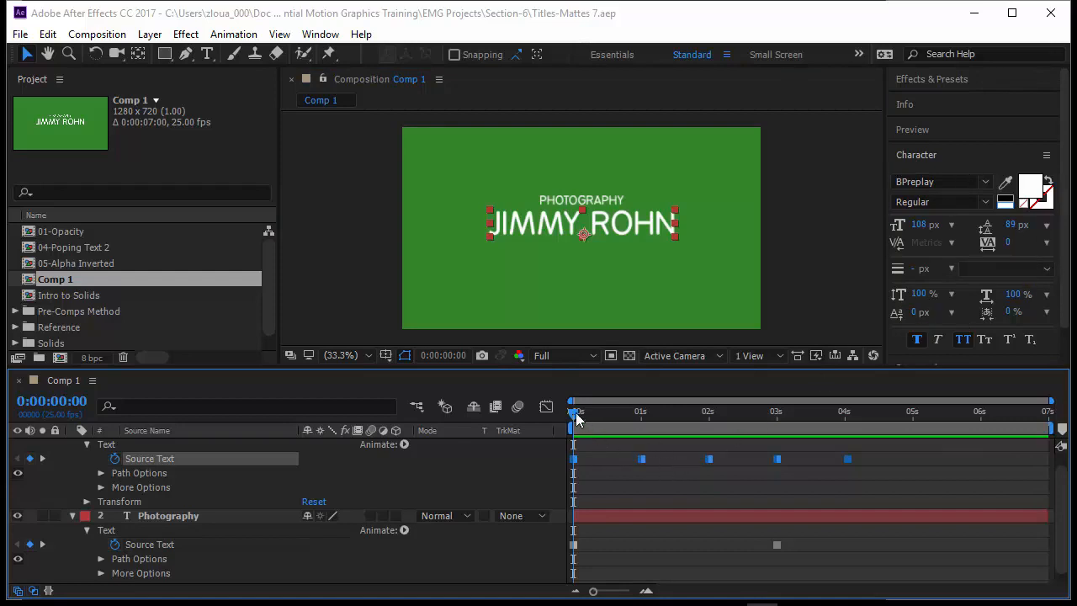
- Set the name's font size to 50 px at the 1 s Source Text keyframe
left_click_drag(582, 415, 624, 468)
key("Page_Down")
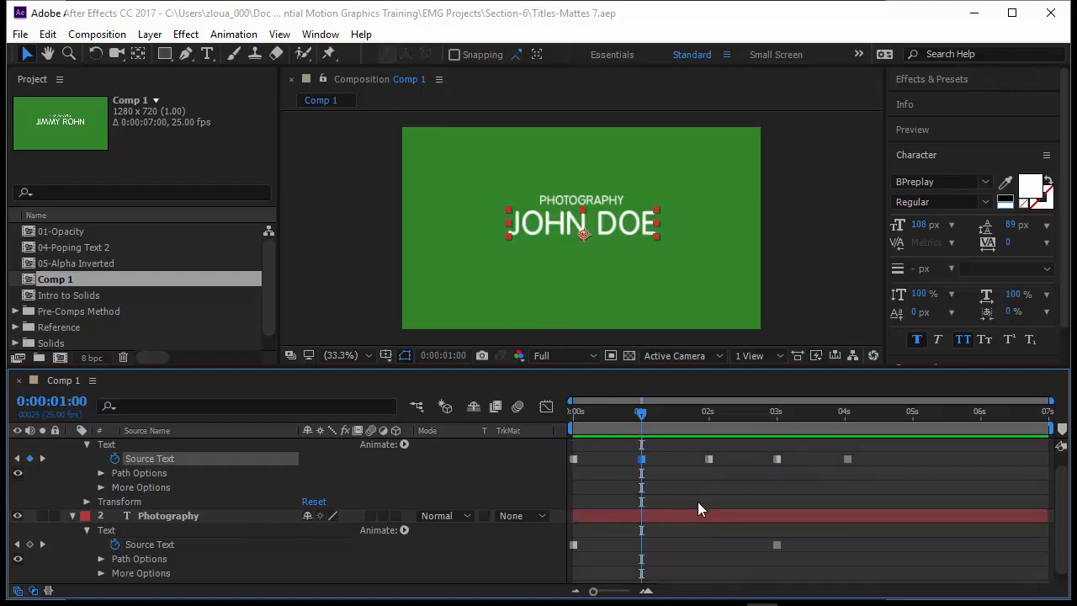
left_click(923, 226)
type("50")
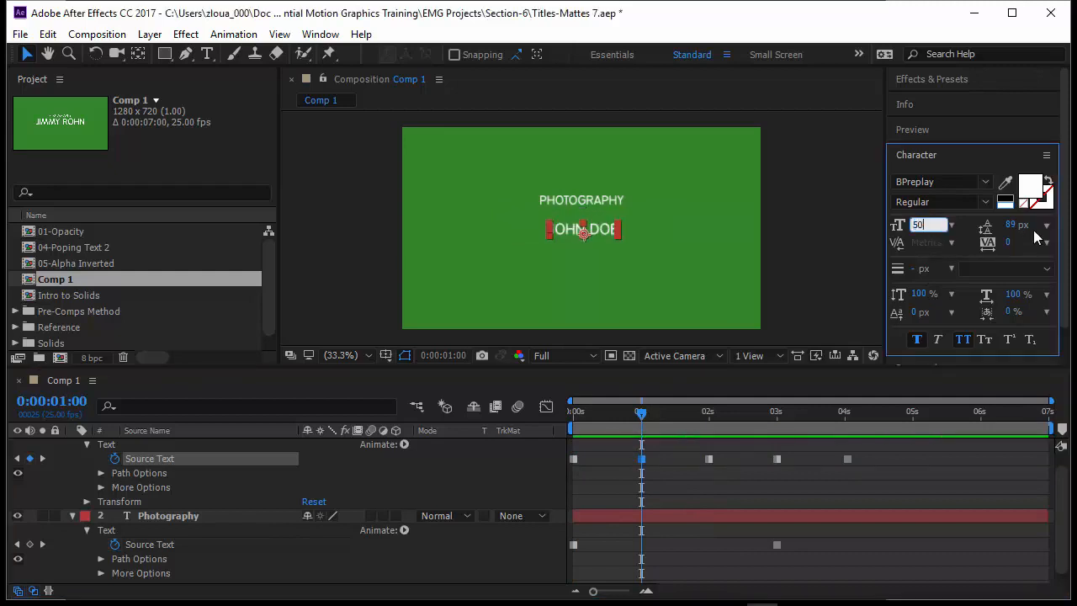
- Return to 0 s and step through the Source Text keyframes with K to check the sizes
left_click_drag(641, 414, 569, 418)
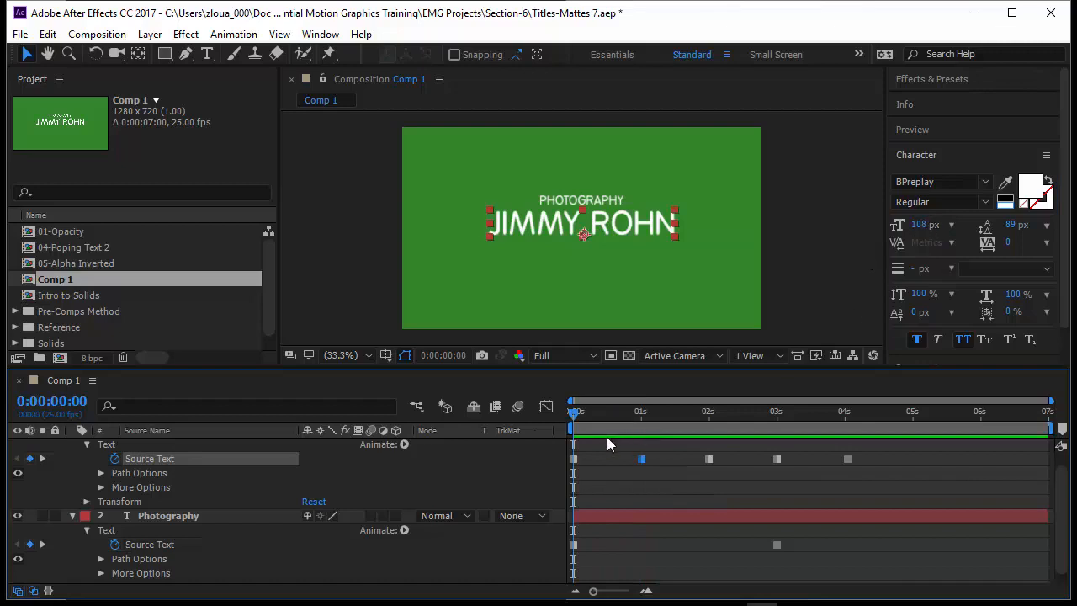
left_click_drag(606, 449, 552, 473)
key("k")
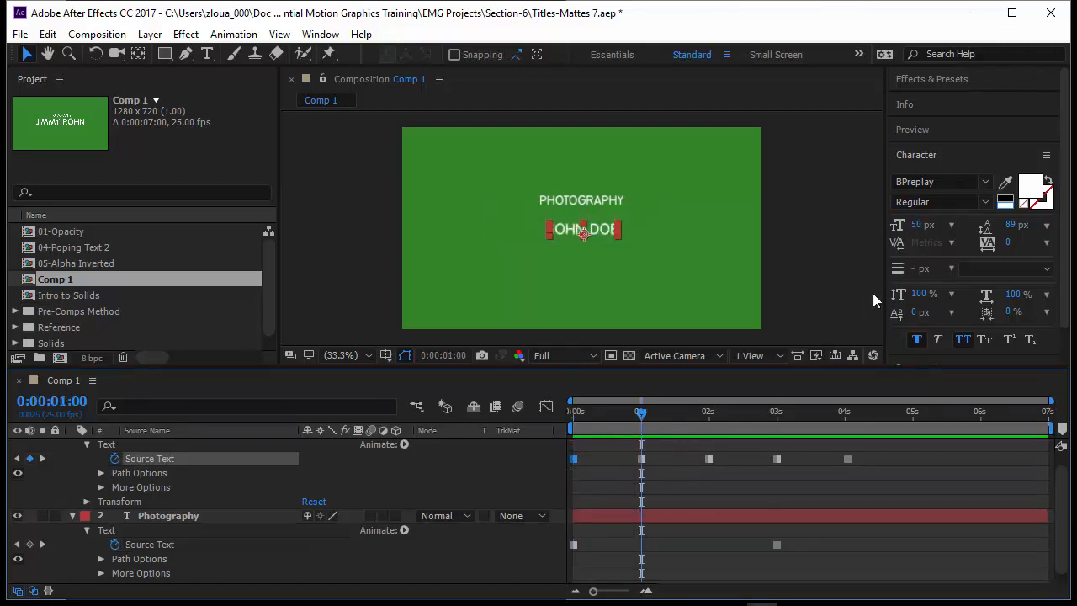
key("k")
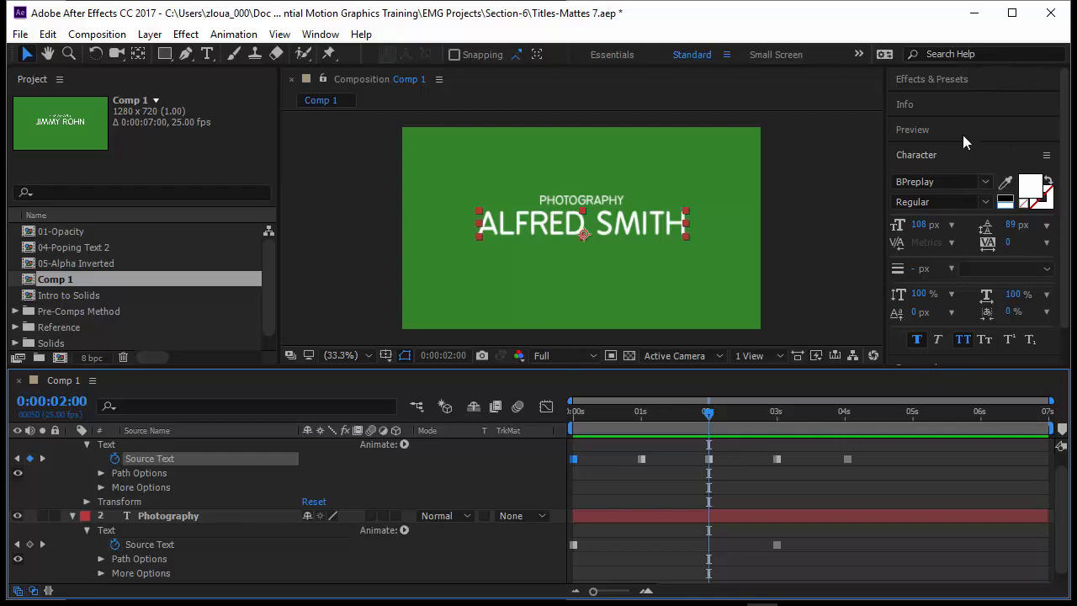
left_click(928, 154)
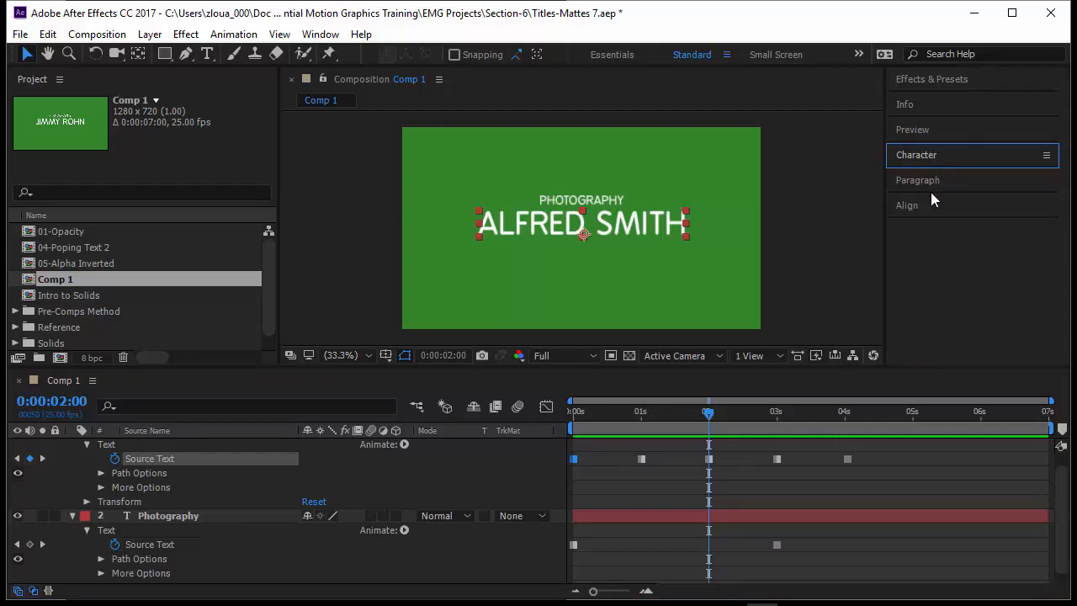
left_click(930, 183)
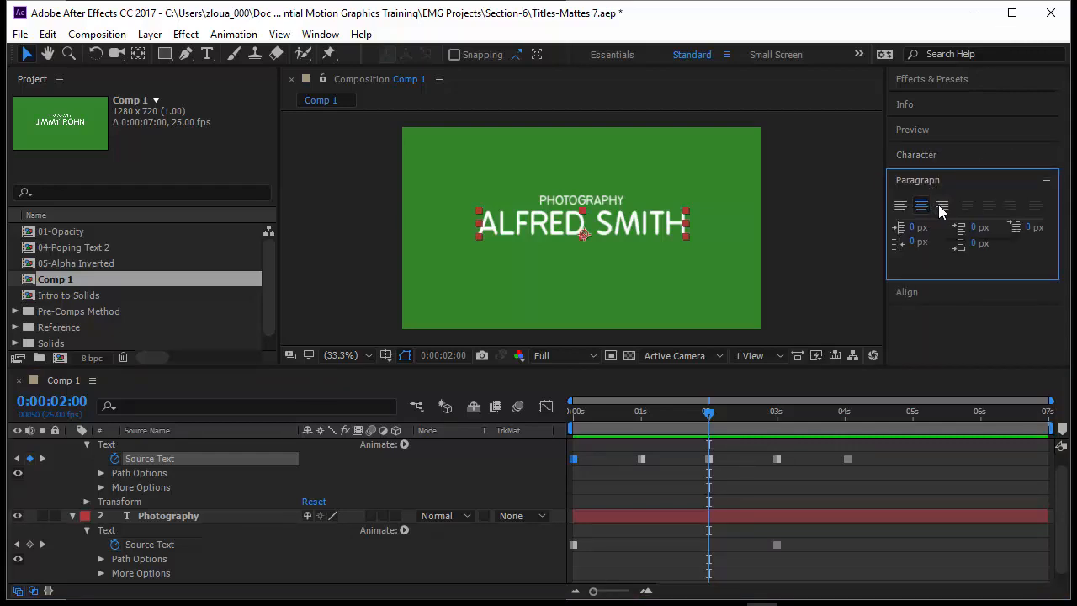
left_click(940, 210)
left_click(575, 412)
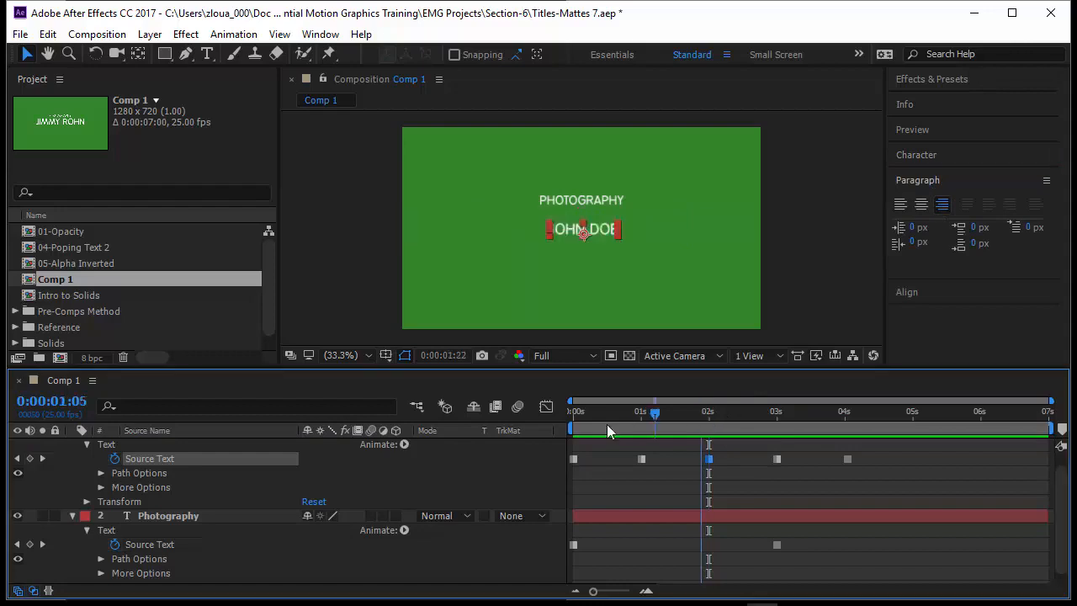
left_click(627, 484)
key("space")
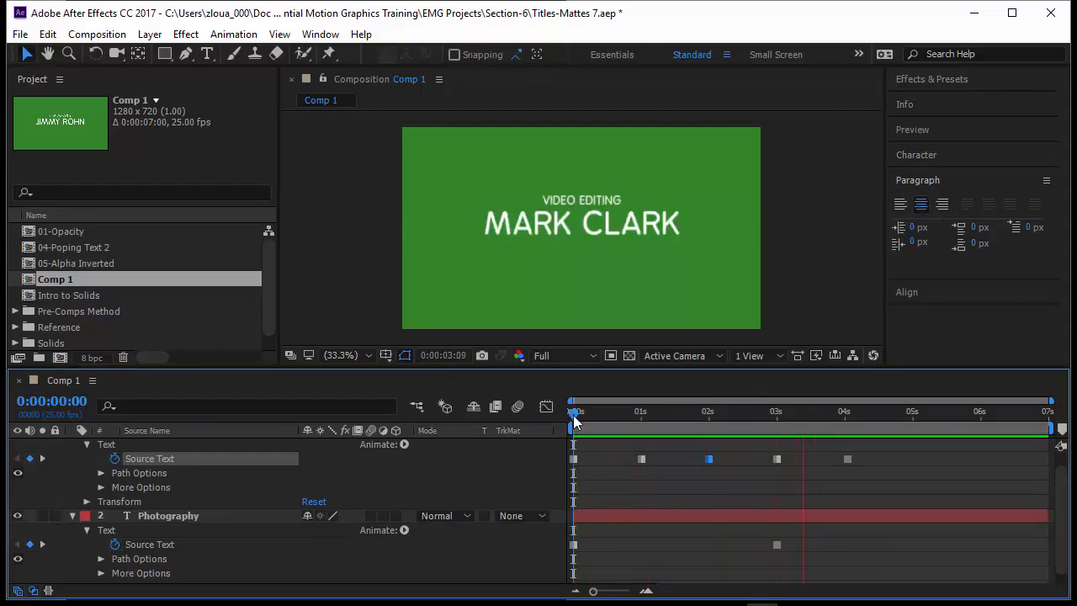
left_click_drag(573, 415, 705, 426)
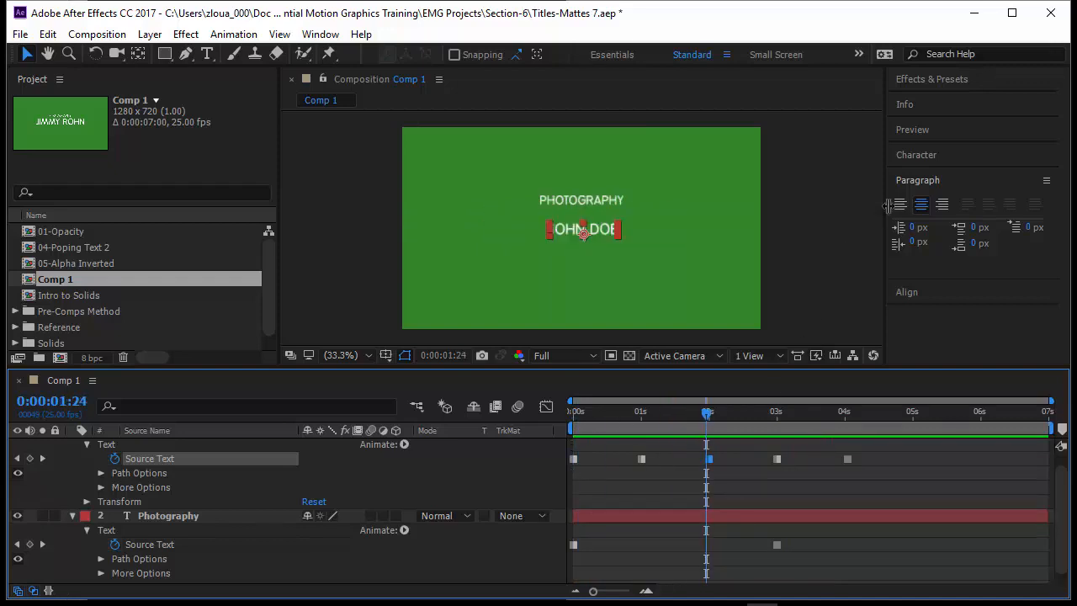
key("Page_Down")
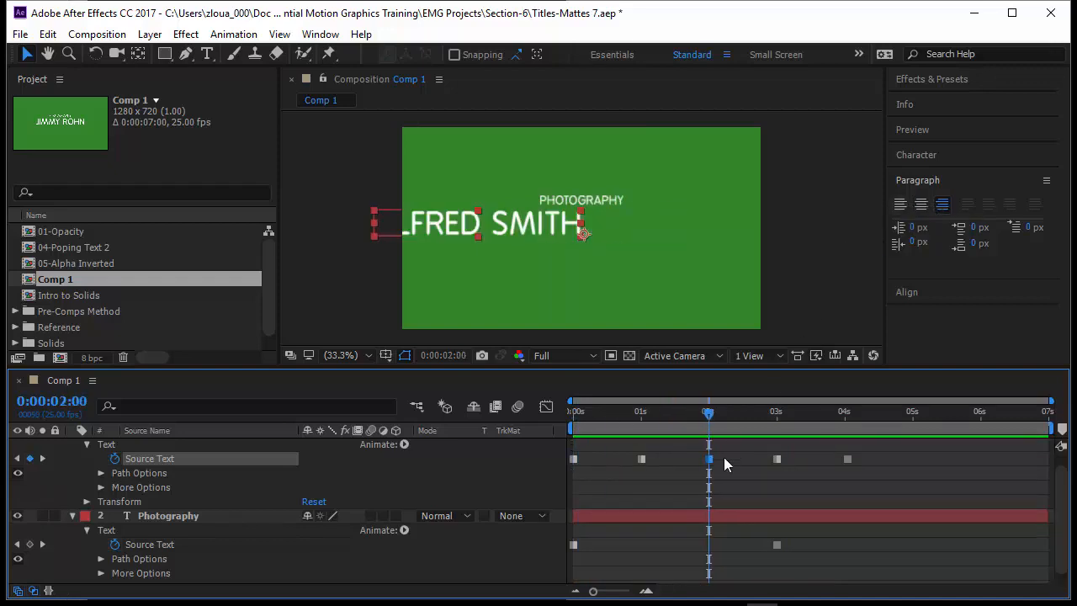
left_click(921, 204)
left_click(314, 471)
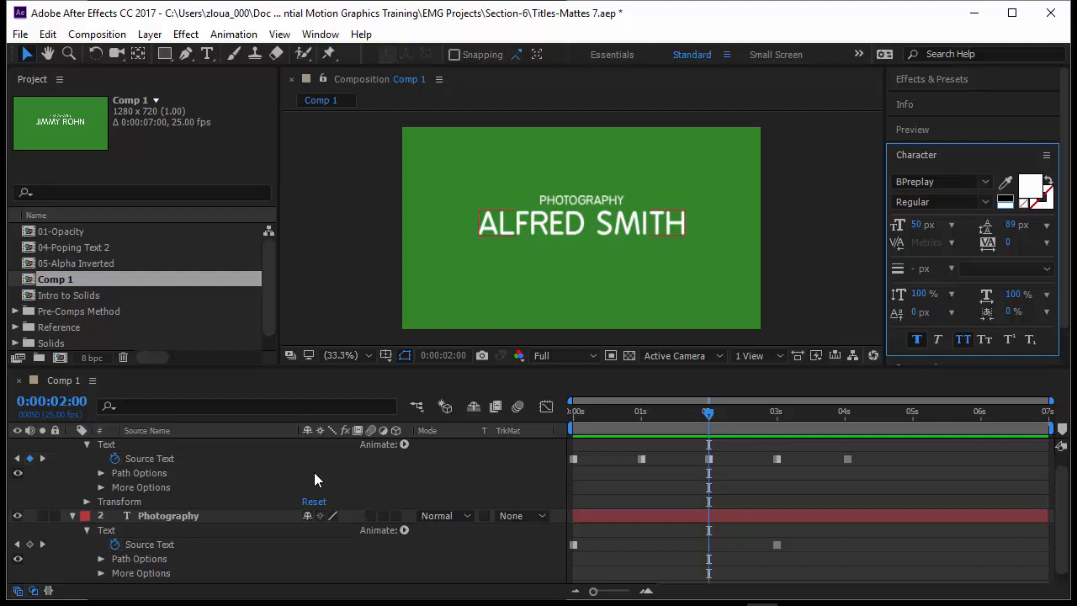
- Toggle the Character and Paragraph settings, leaving the Character settings collapsed
left_click(971, 156)
left_click(941, 180)
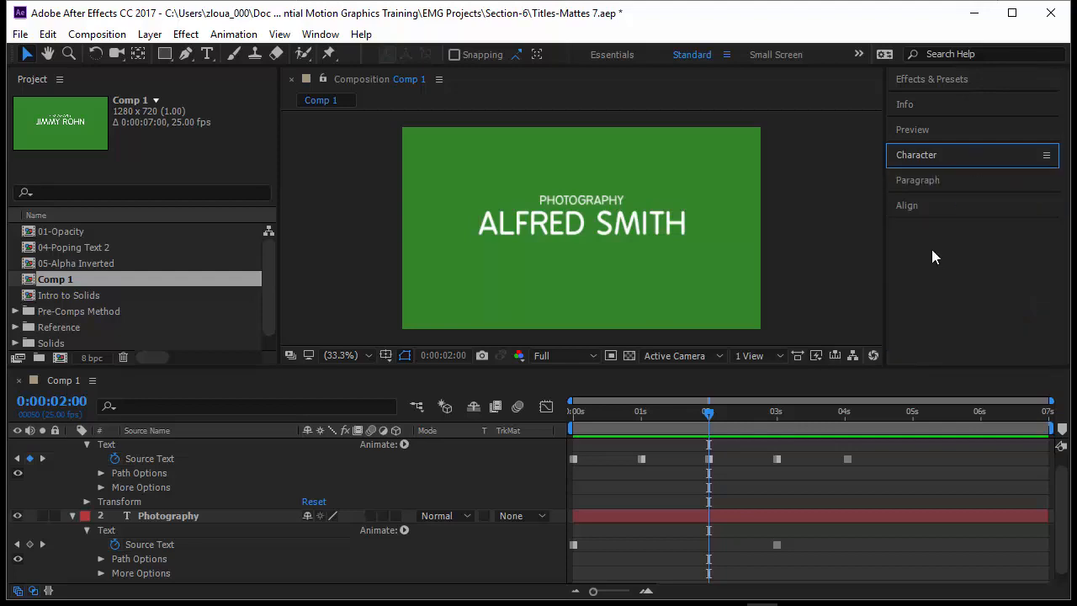
left_click(980, 157)
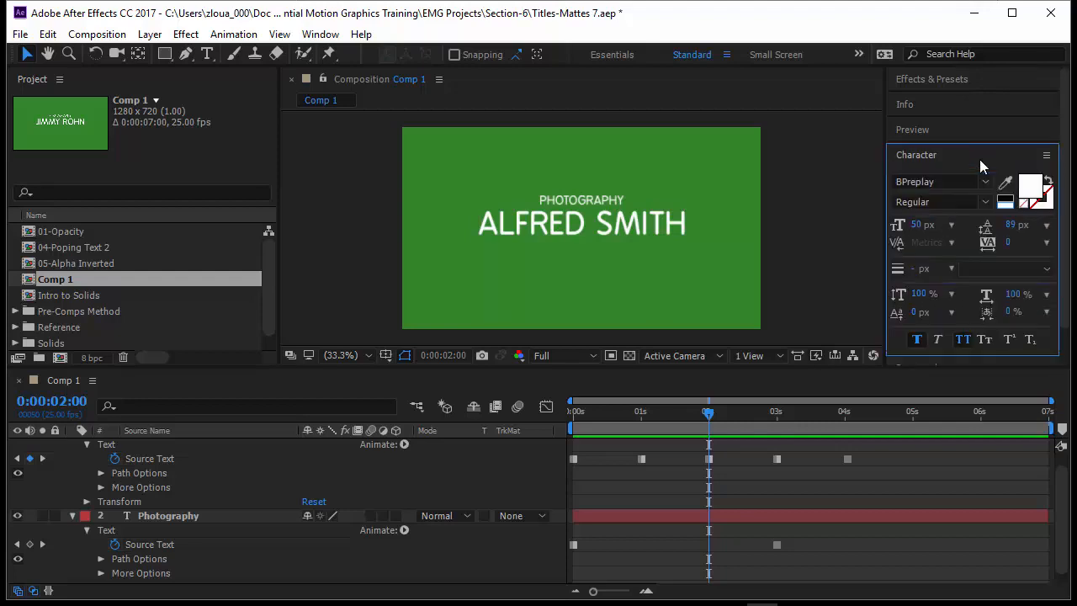
left_click(979, 160)
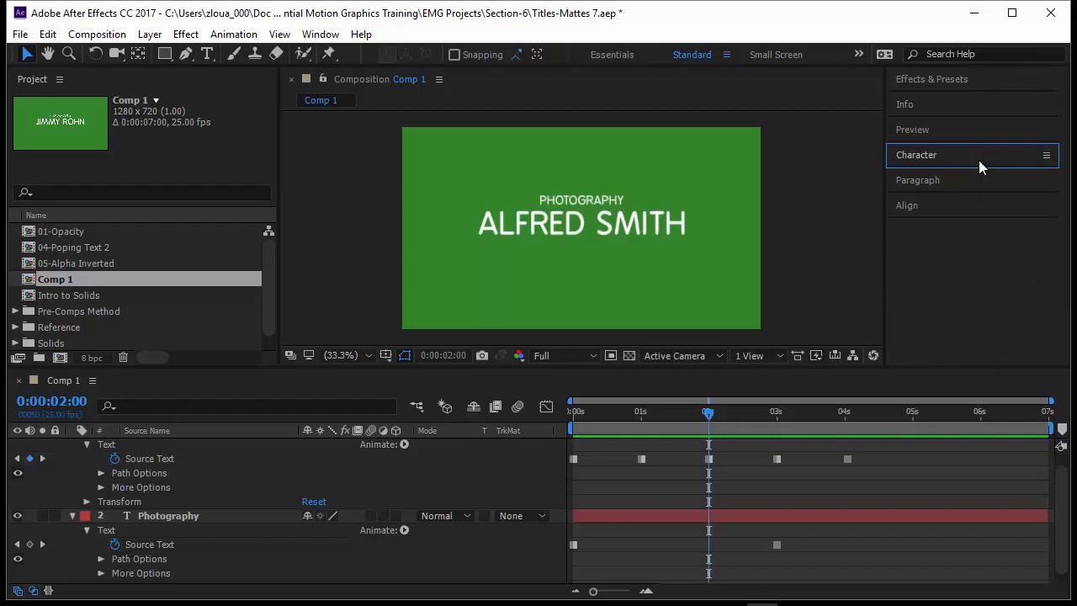
left_click(582, 234)
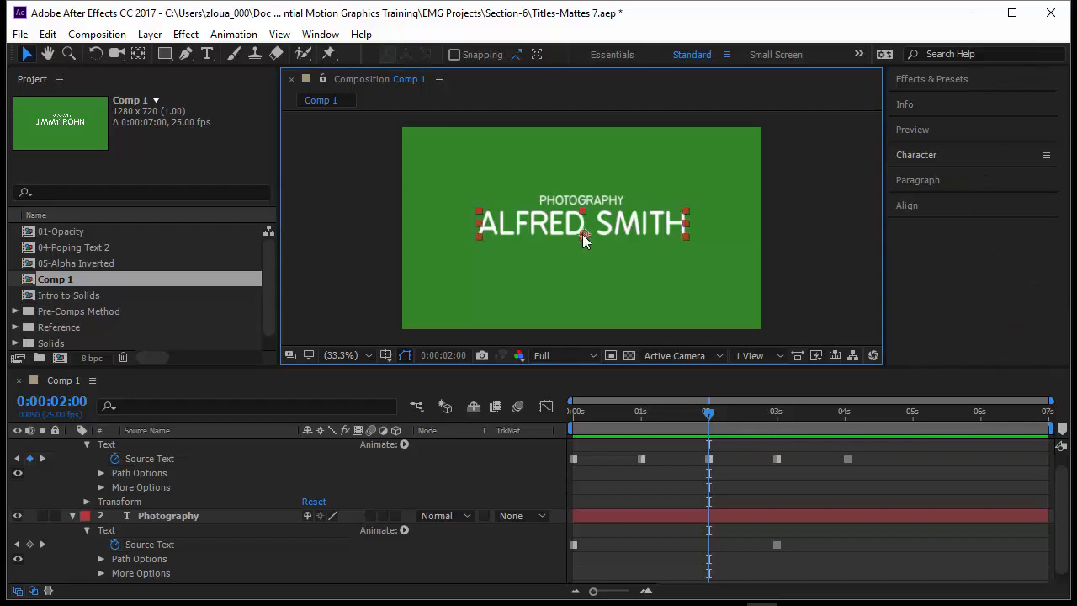
left_click_drag(582, 230, 648, 315)
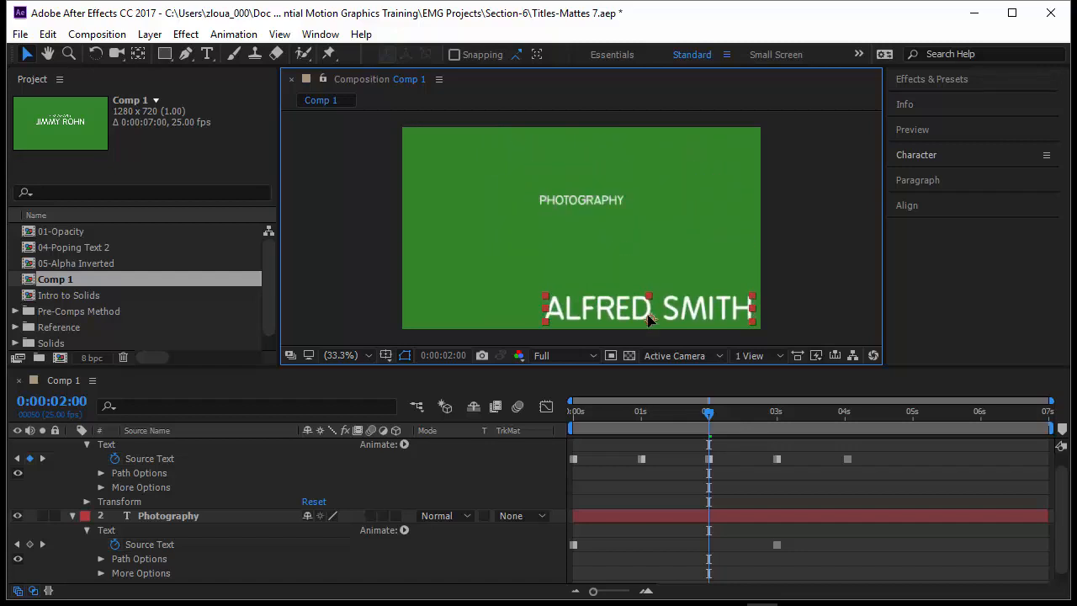
key("ctrl+Home")
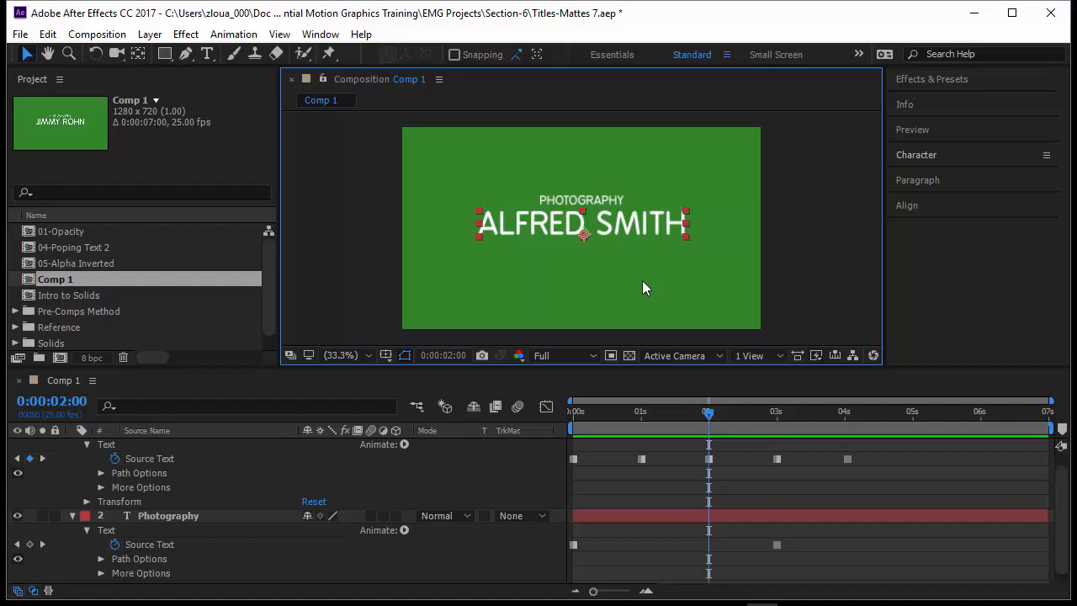
left_click(1008, 159)
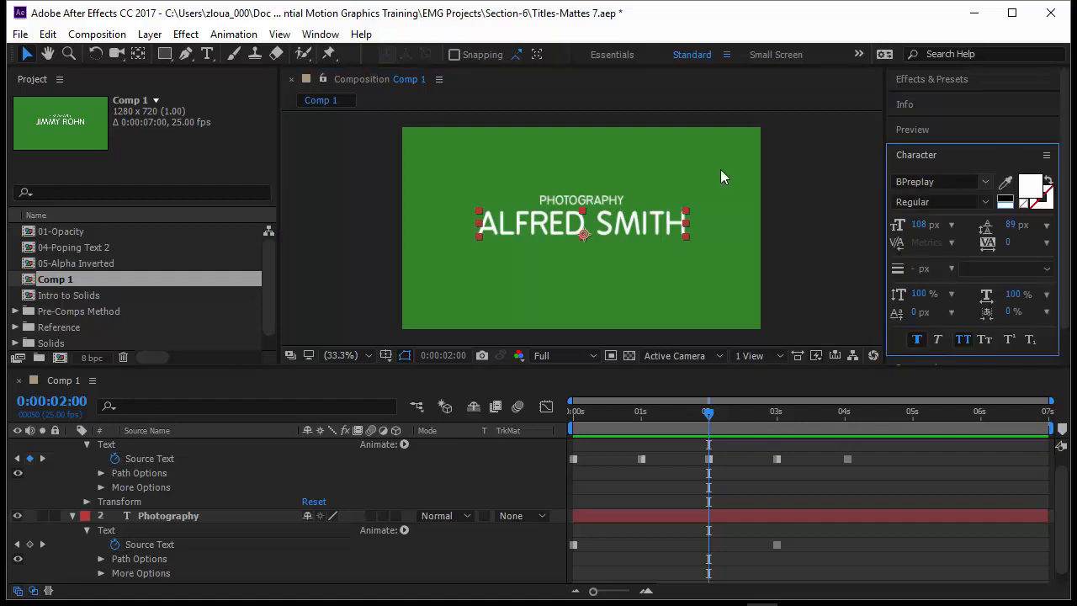
left_click(950, 158)
left_click(950, 181)
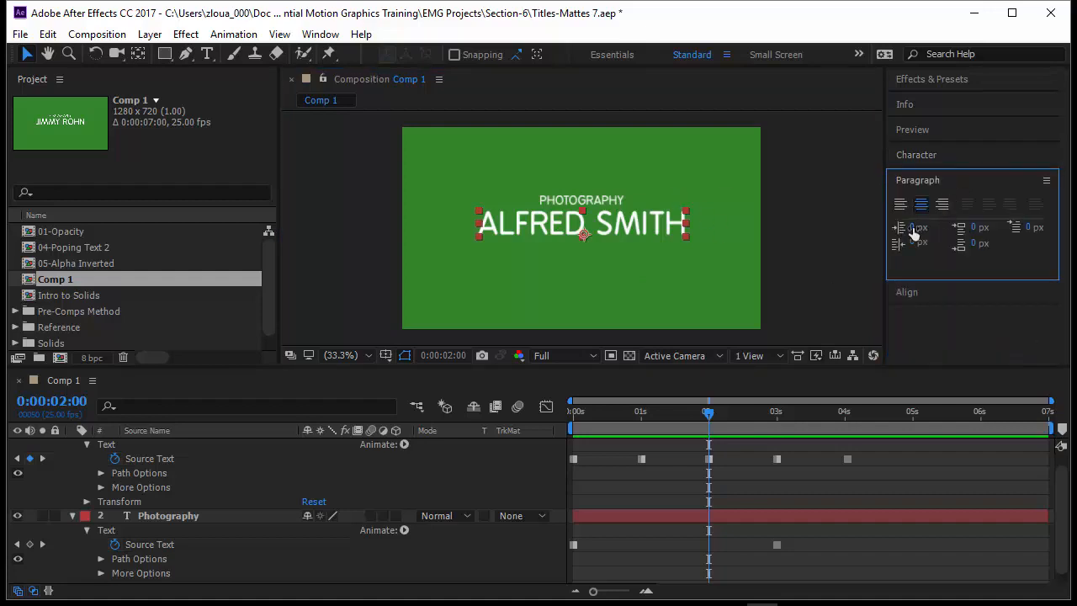
left_click(943, 180)
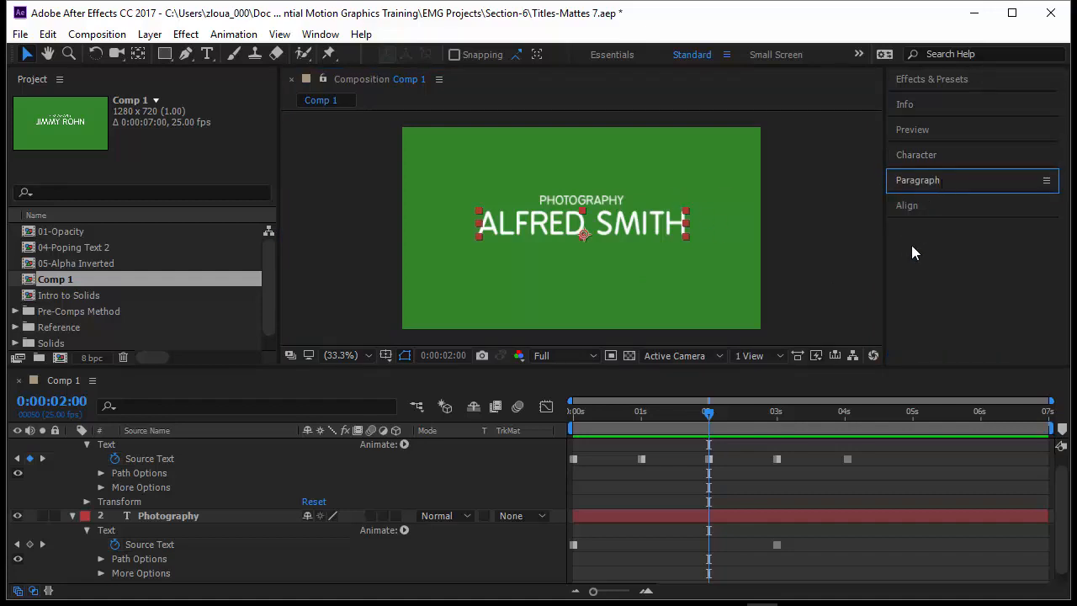